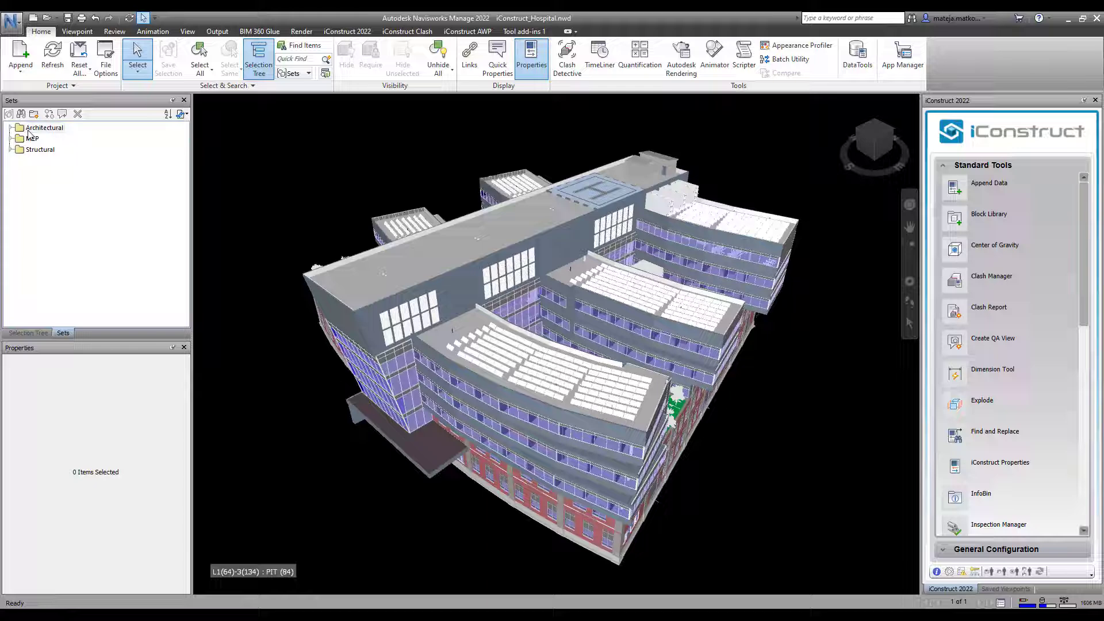
Isolate the 441 doors from the Architectural Doors set using Hide Unselected
click(9, 128)
click(45, 139)
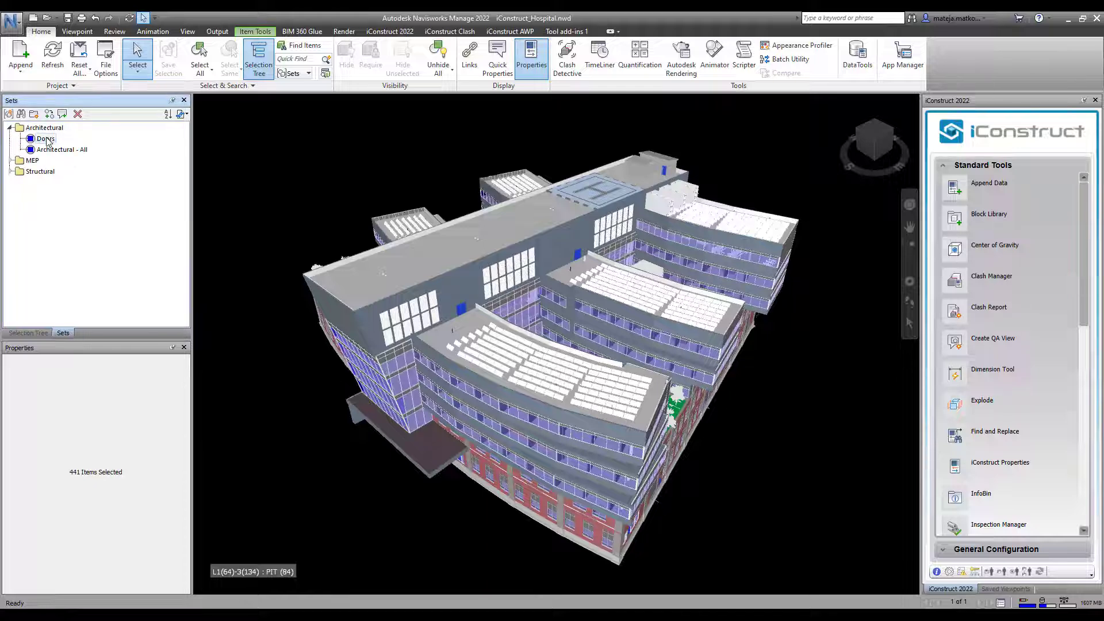
click(403, 60)
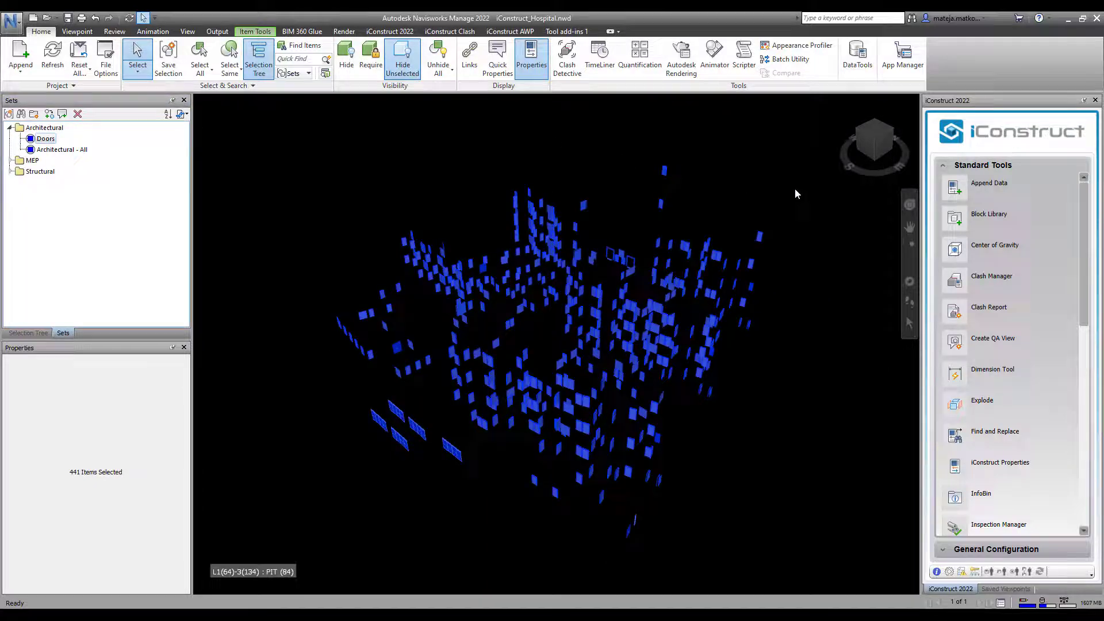
Create a new Append Data template named Comment
click(983, 190)
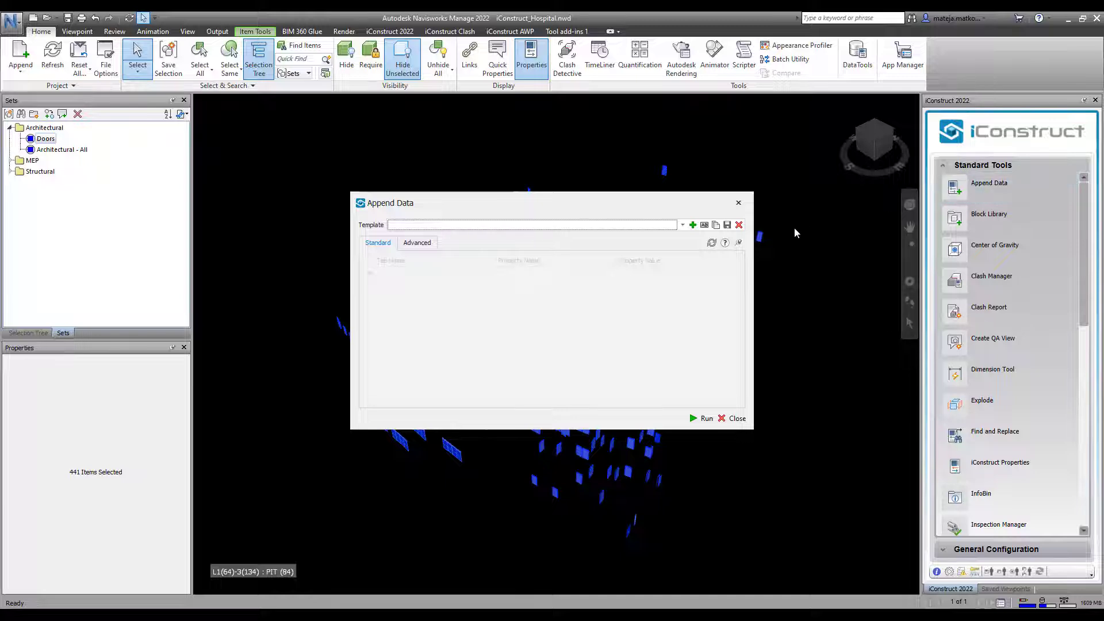
click(693, 225)
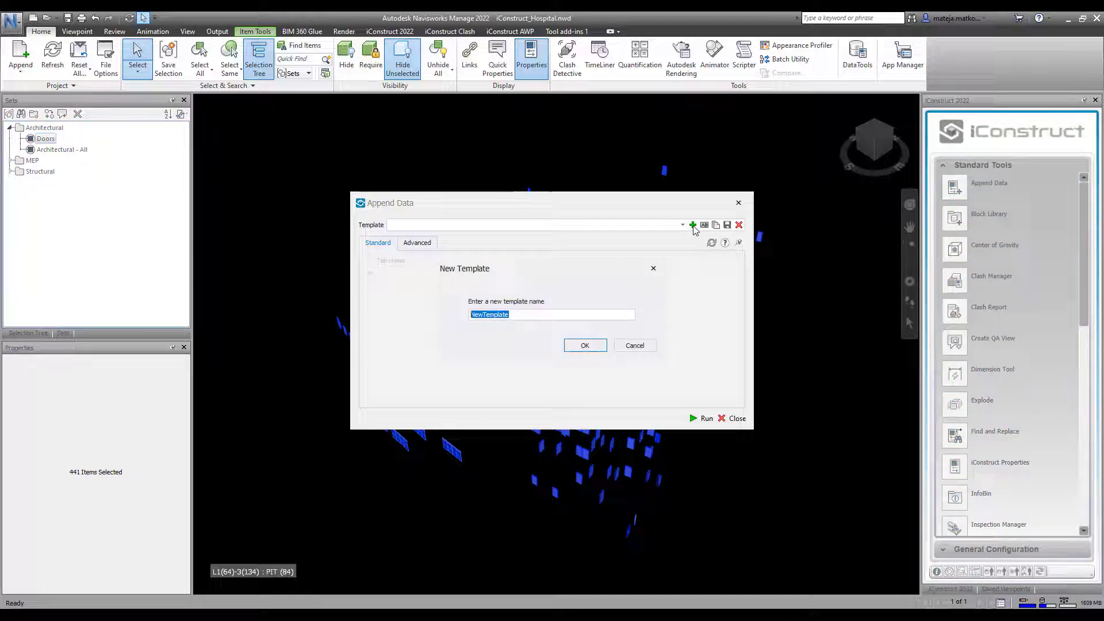
text(Comment)
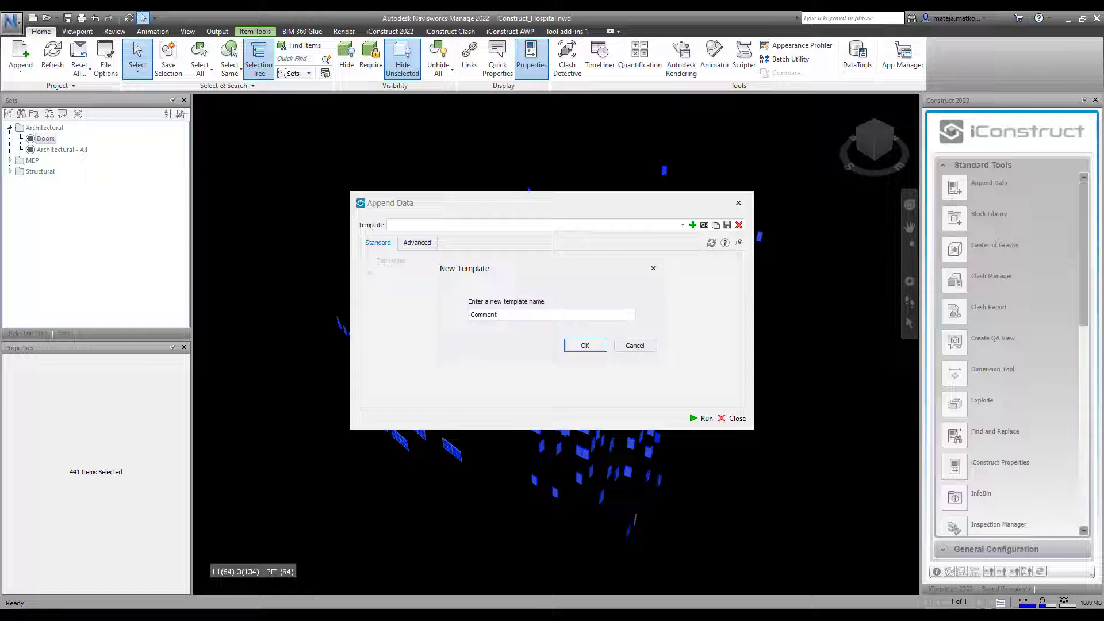
click(577, 347)
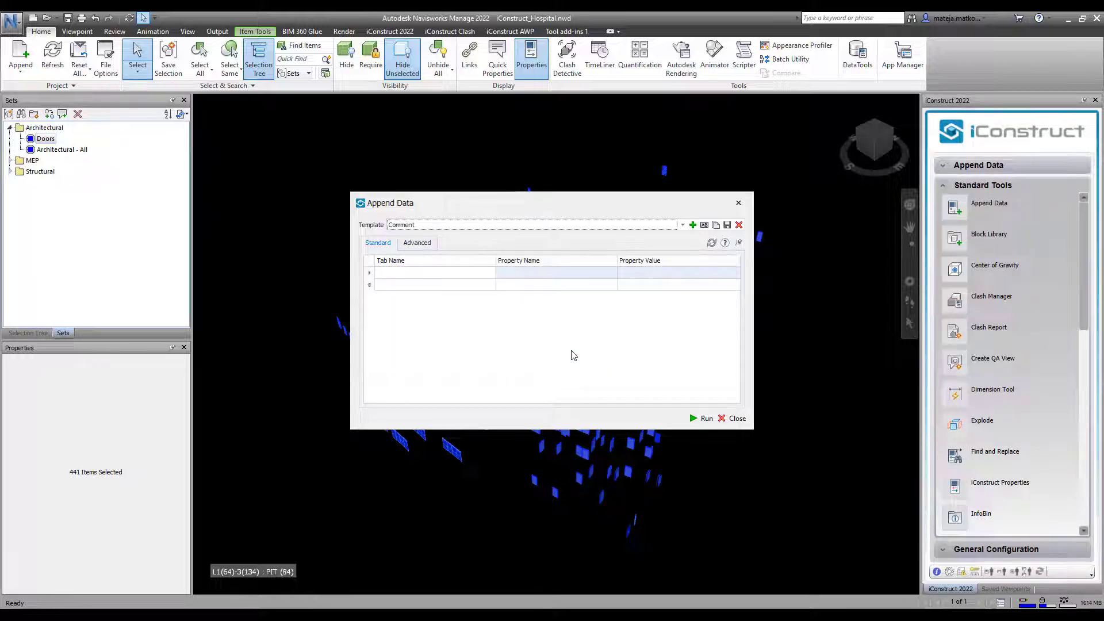
Enter tab 'iConstruct Hospital', property 'Comment' and value 'Sample' in the first row
click(417, 274)
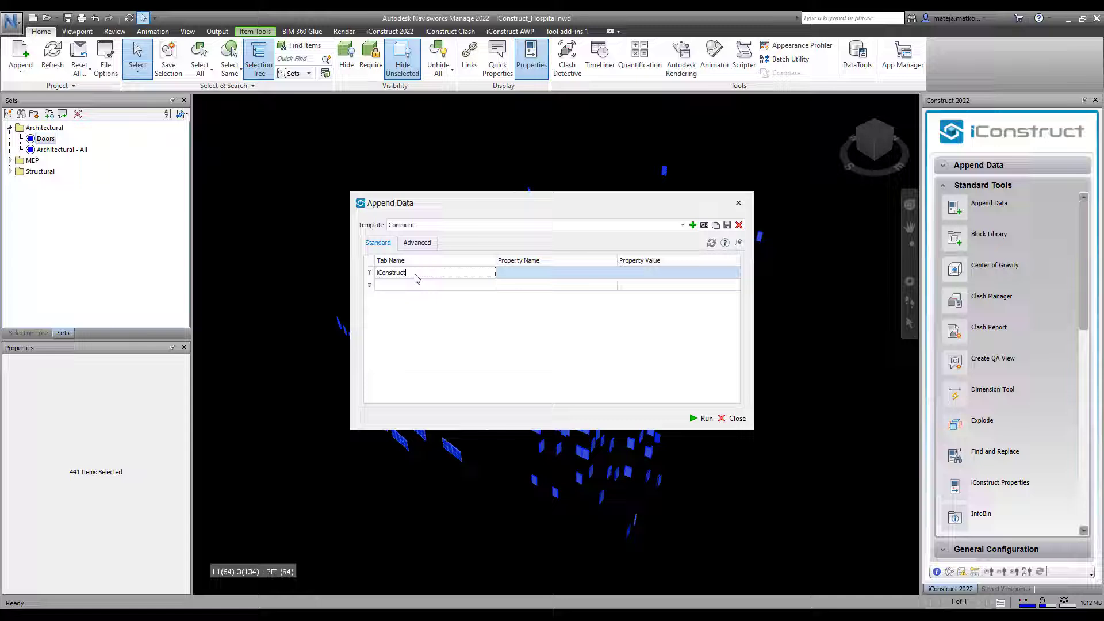
text(iConstruct Hospital)
key(Tab)
text(Comment)
click(626, 274)
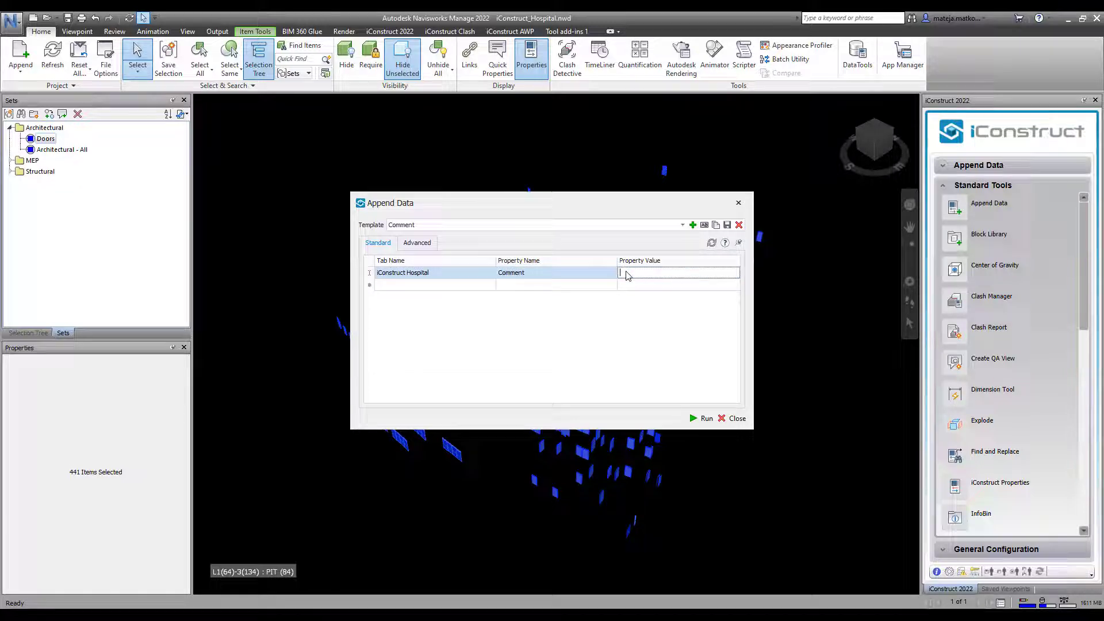
text(Sample...)
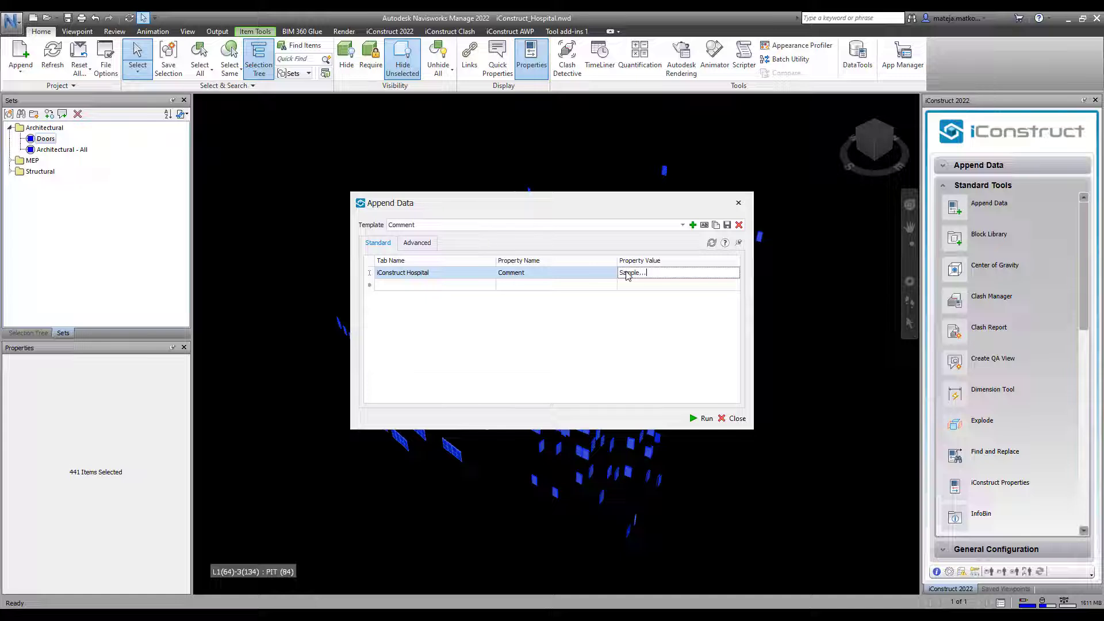
Set the append to target Groups, create the new tab, and apply olive green 155, 187, 89
click(417, 242)
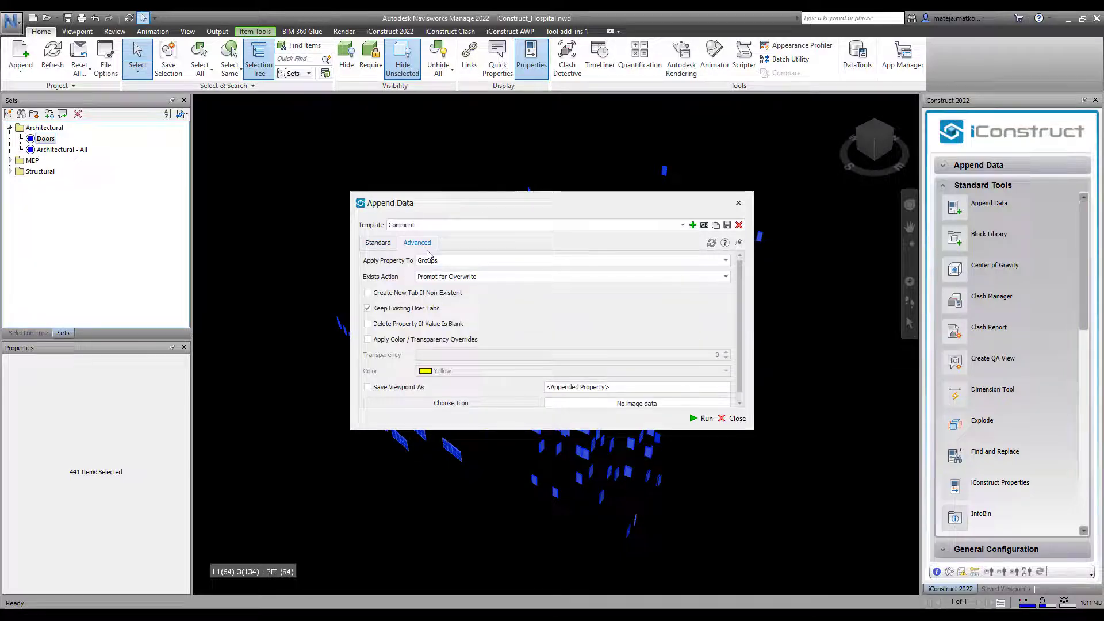
click(434, 261)
click(429, 271)
click(433, 276)
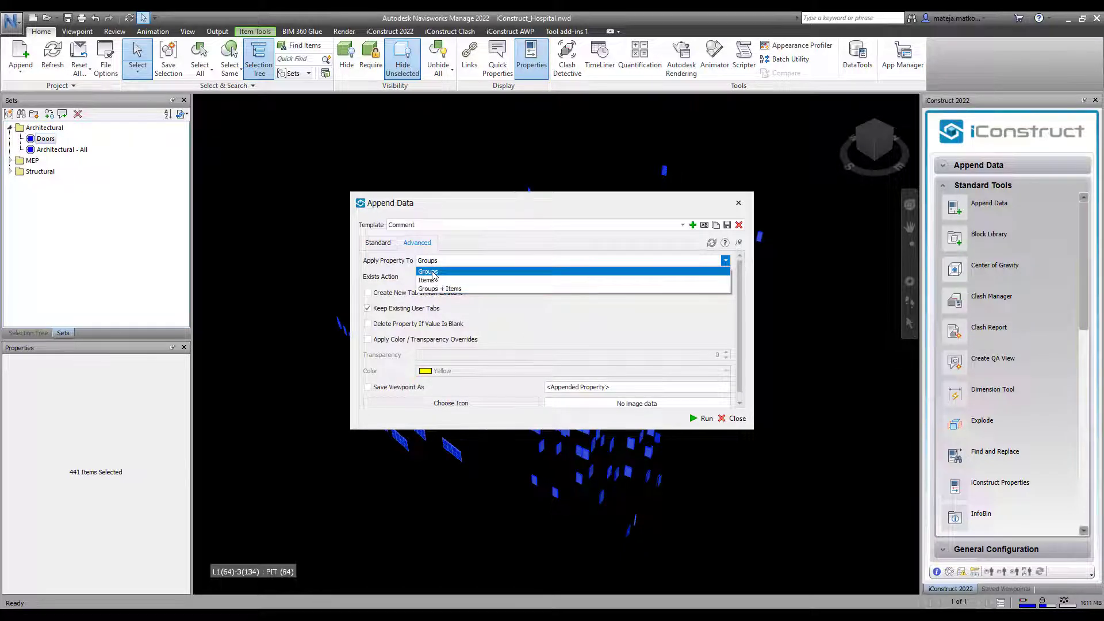
click(433, 276)
click(368, 293)
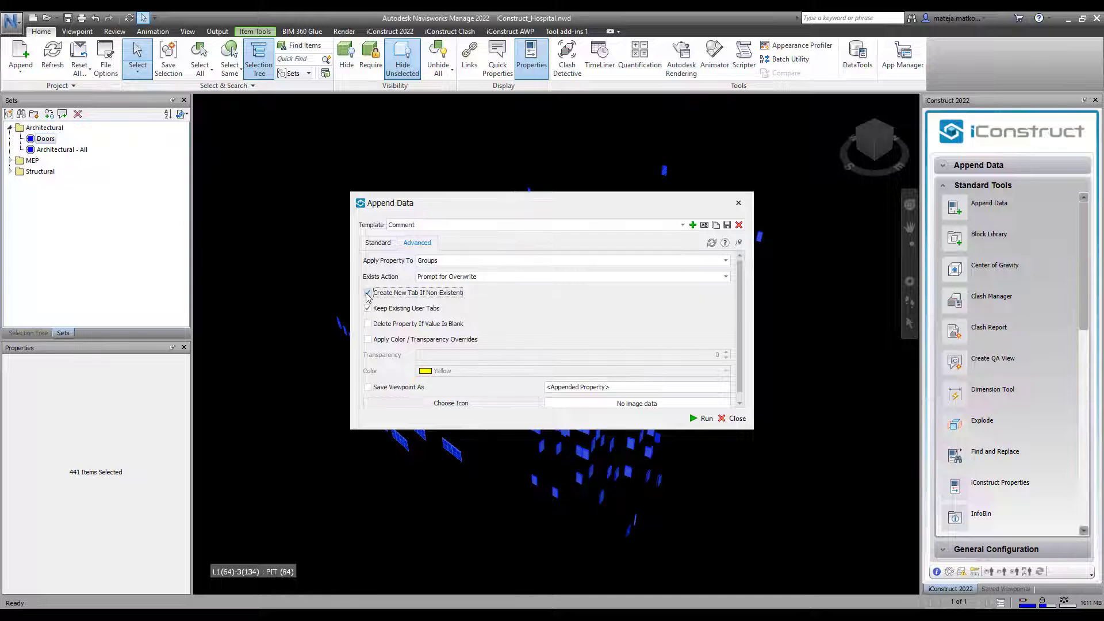
click(369, 340)
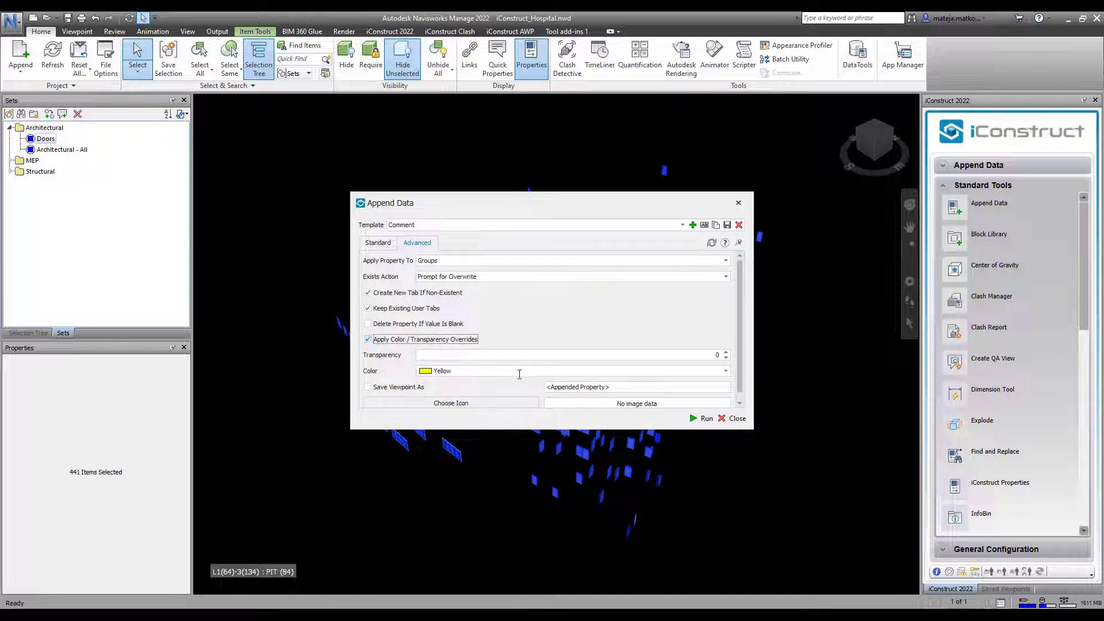
click(725, 371)
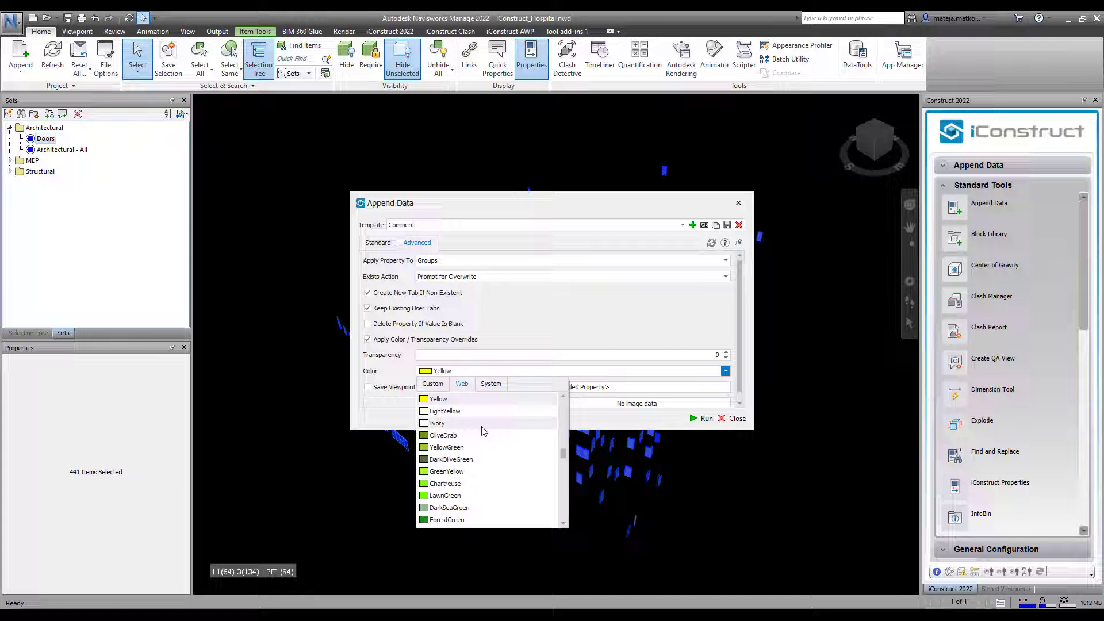
click(432, 385)
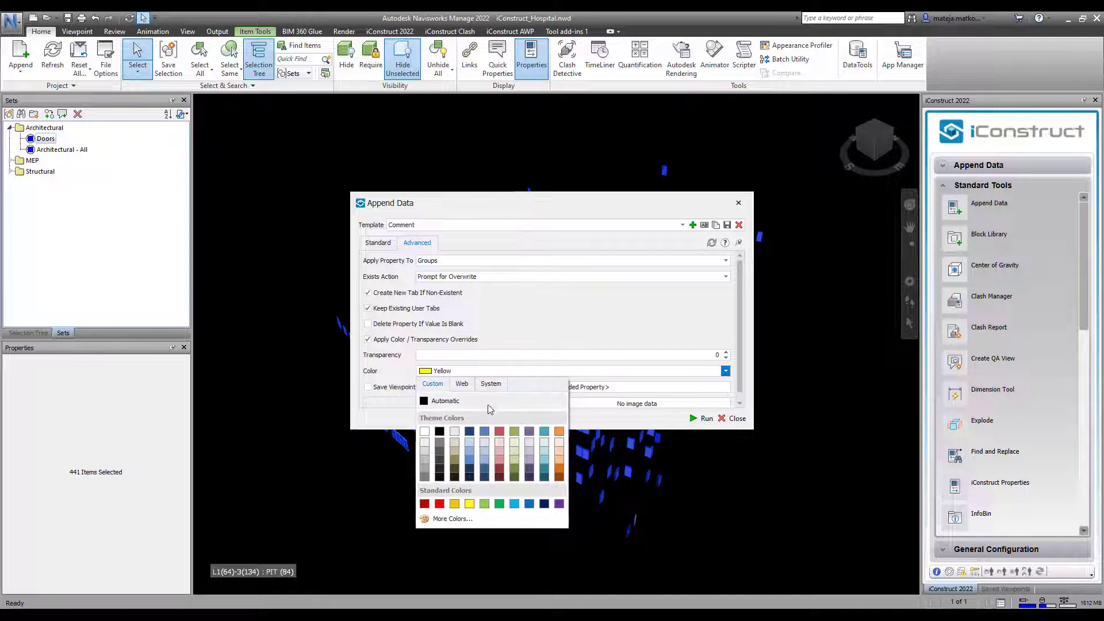
click(516, 431)
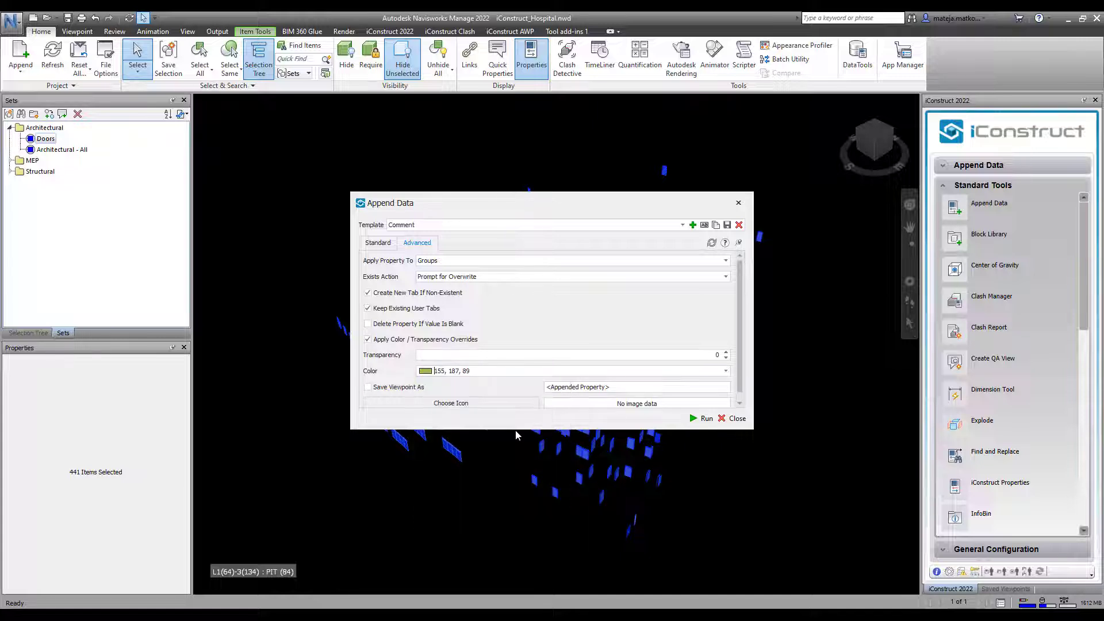
Save the Comment template and run it on the doors, updating 882 objects
click(727, 225)
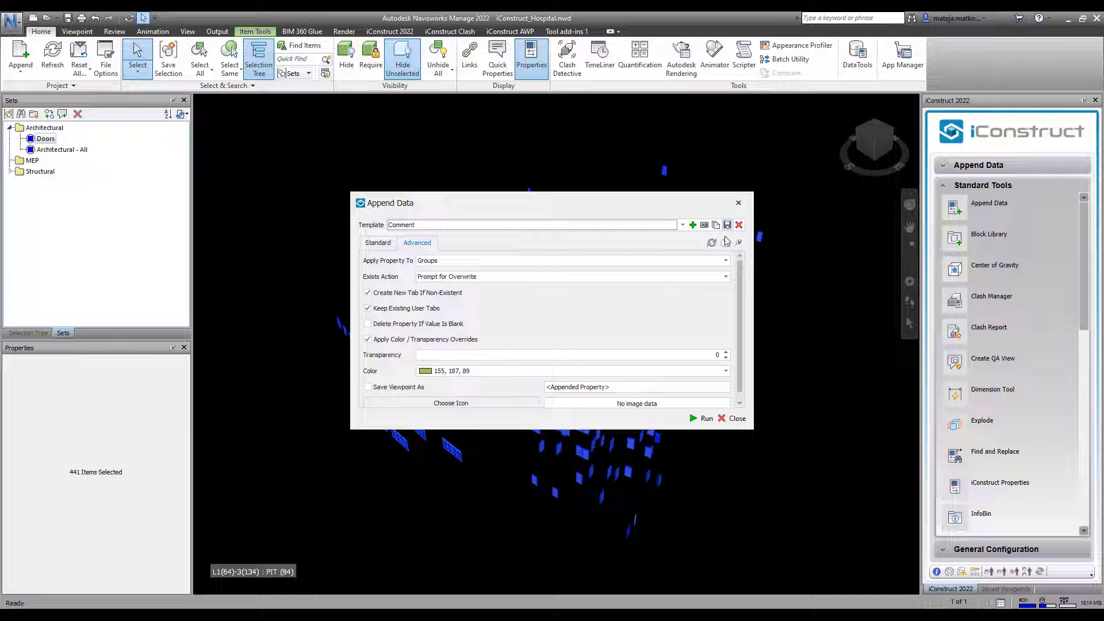
click(695, 419)
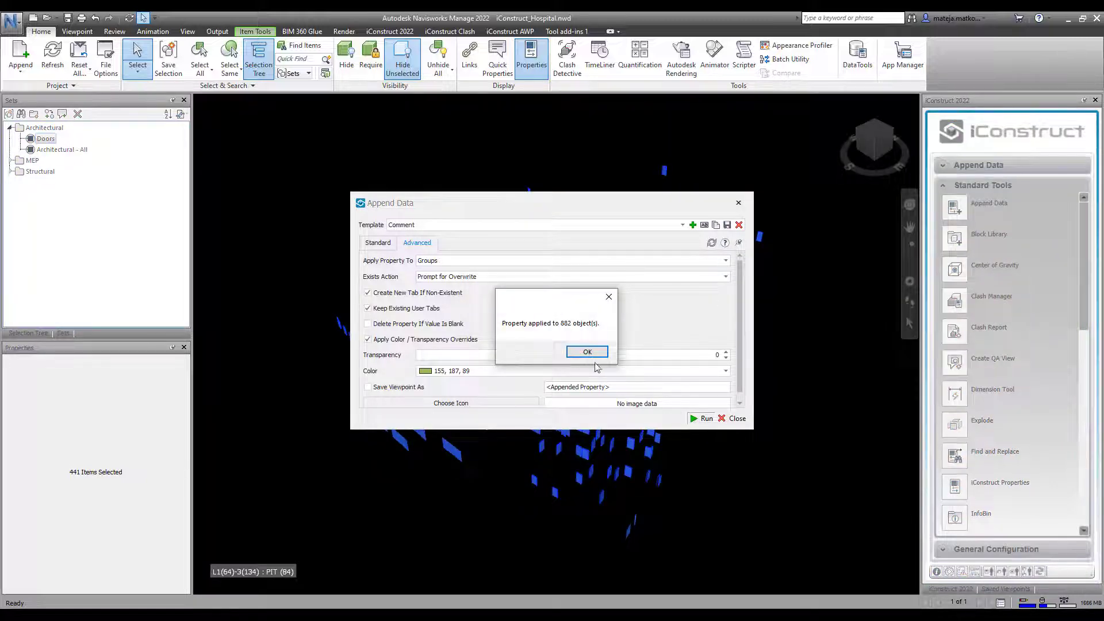
click(587, 352)
Confirm a green door shows Comment 'Sample' under its iConstruct Hospital properties
click(730, 419)
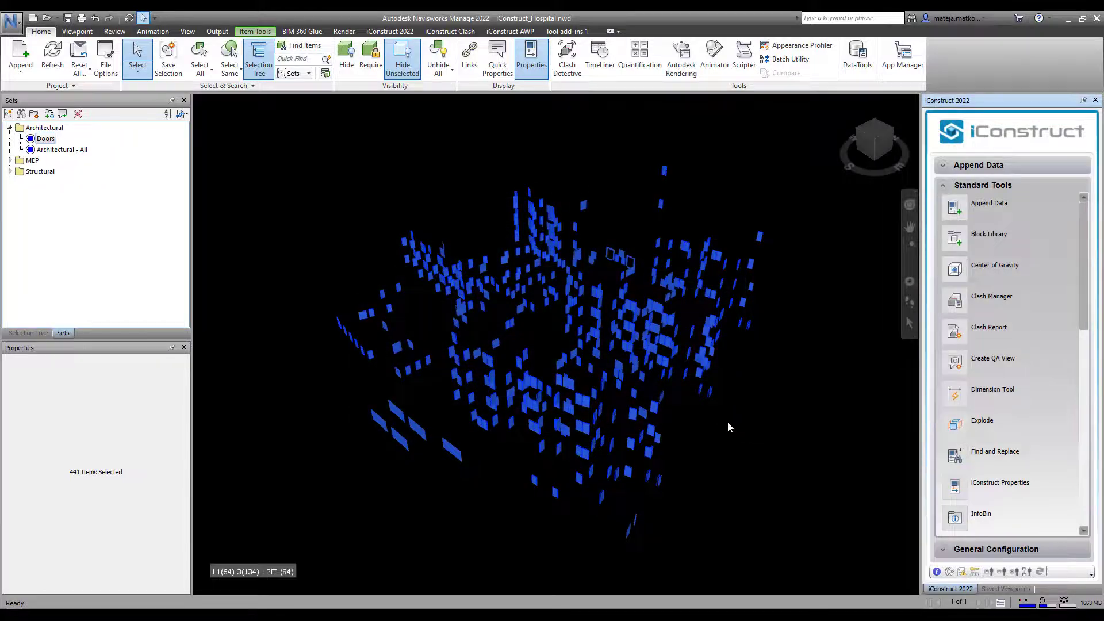
click(727, 426)
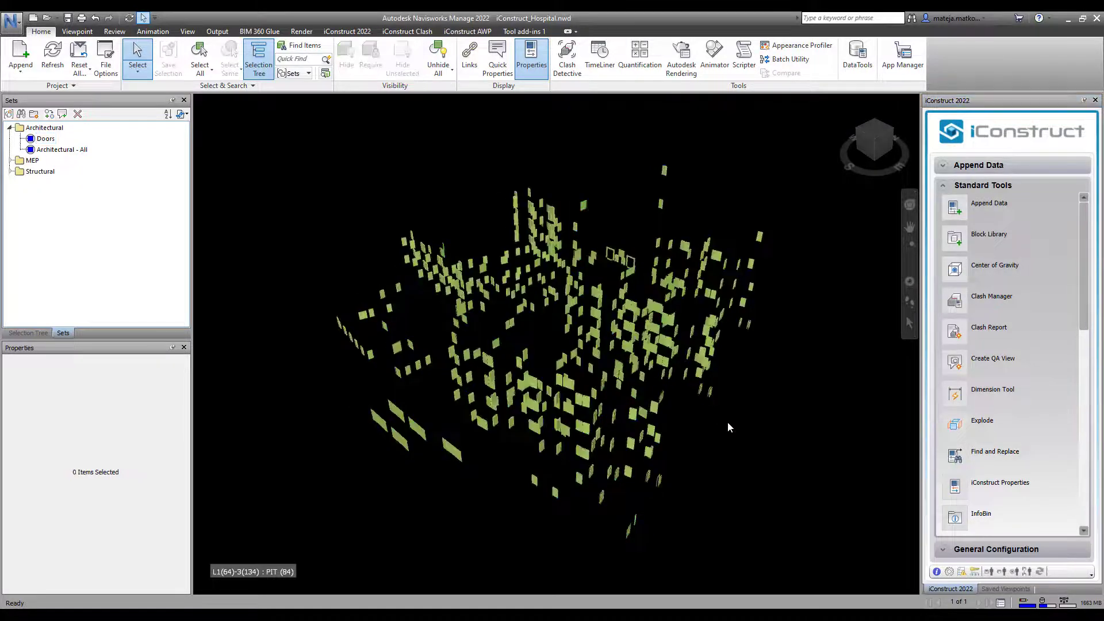
click(578, 478)
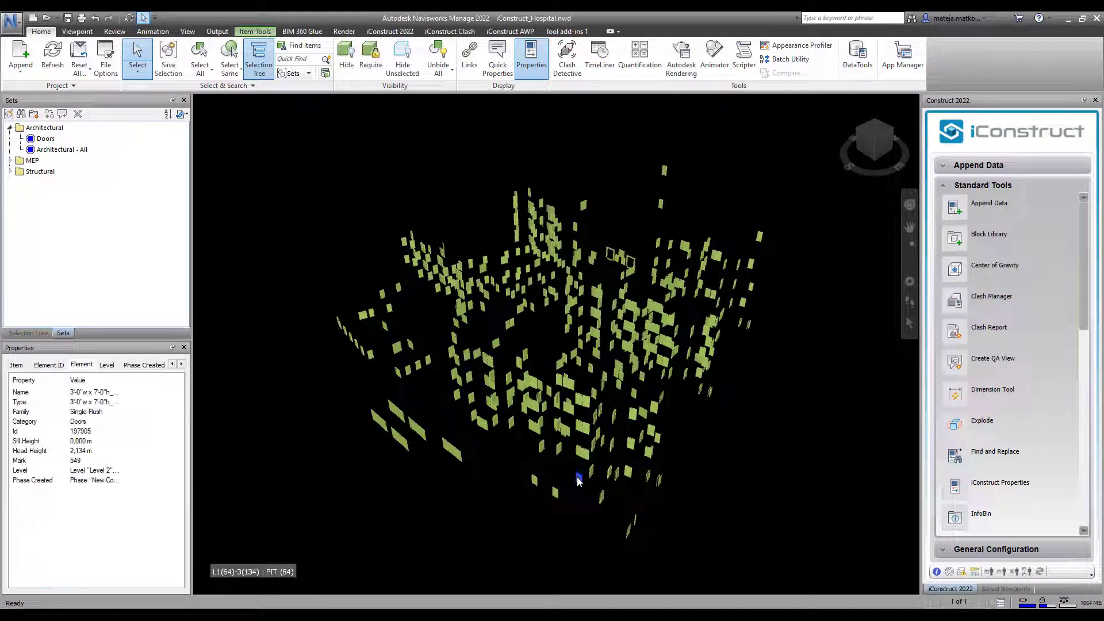
click(181, 364)
click(181, 365)
click(181, 364)
click(182, 365)
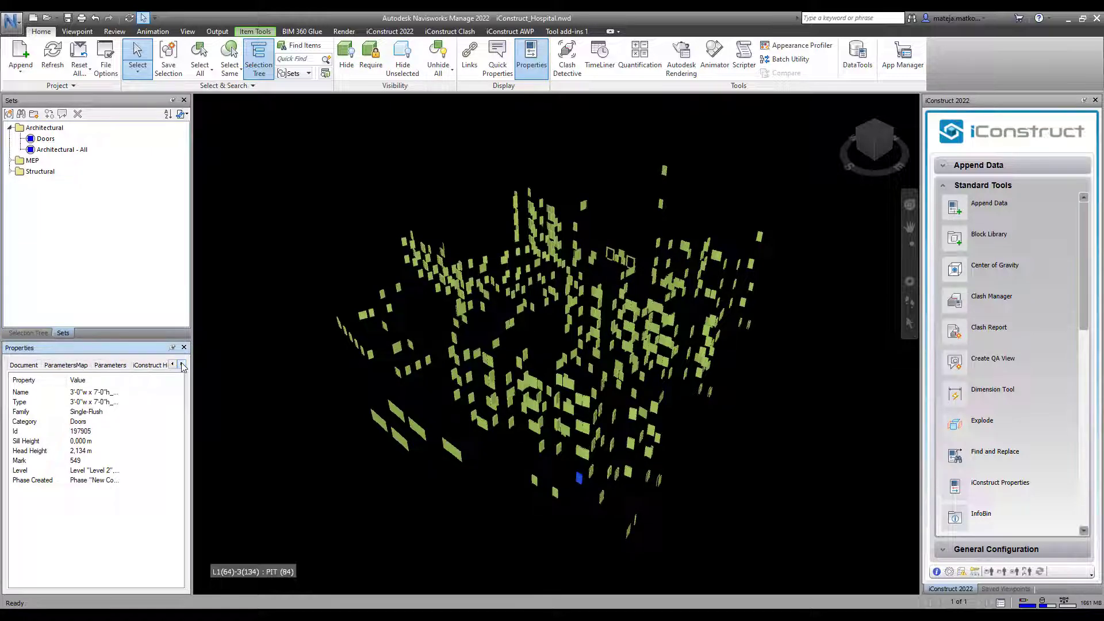
click(182, 365)
click(124, 364)
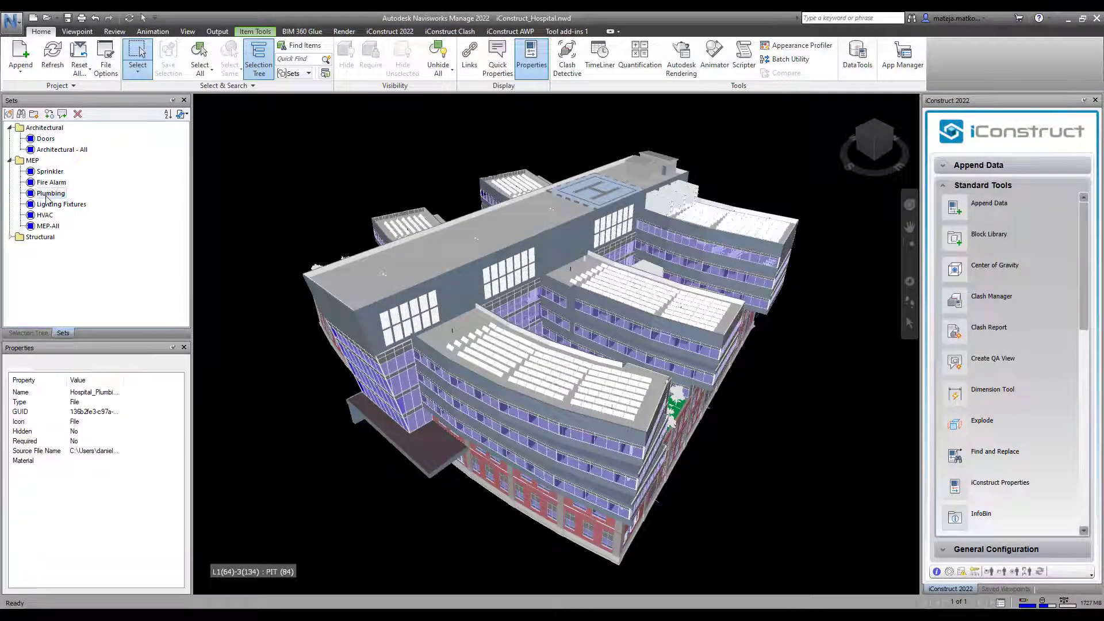
Isolate the plumbing and create a new Audit template named Plumbing
click(403, 63)
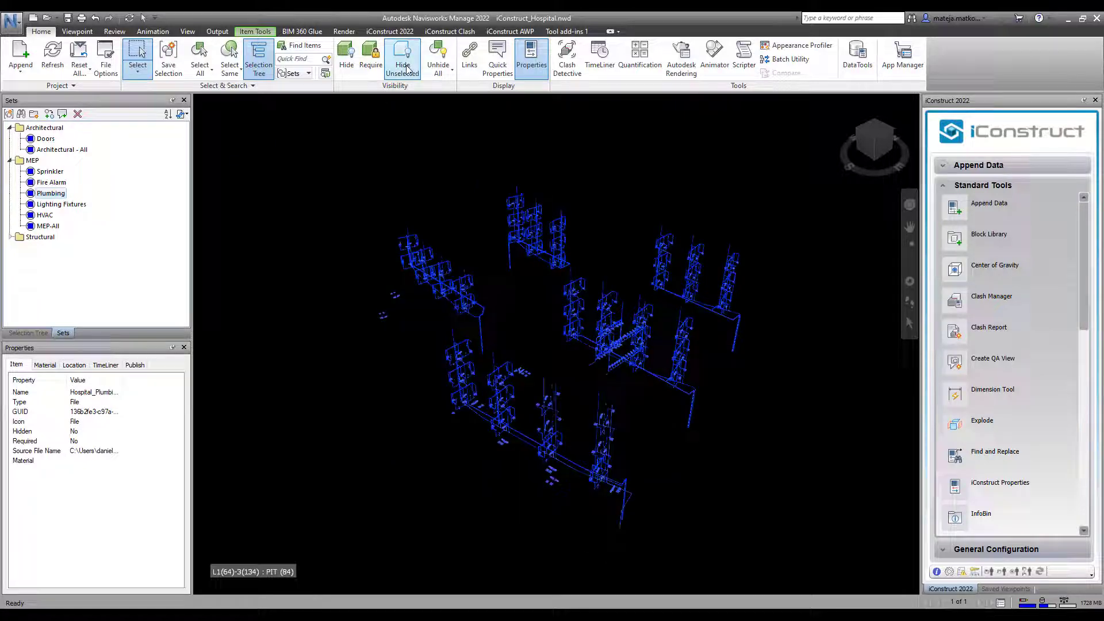
click(418, 173)
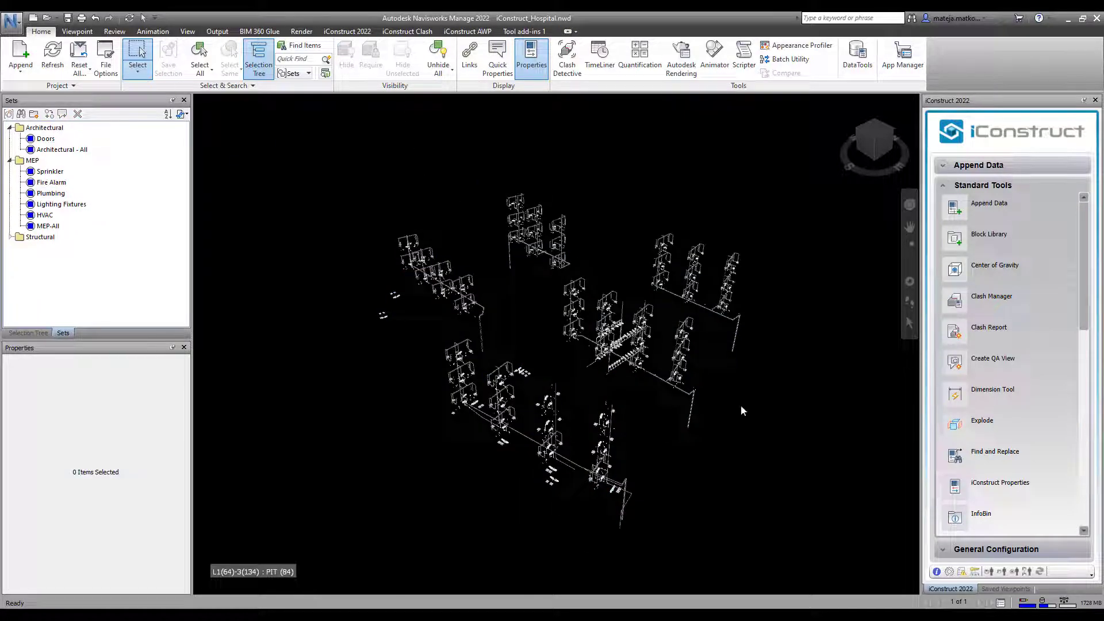
click(968, 549)
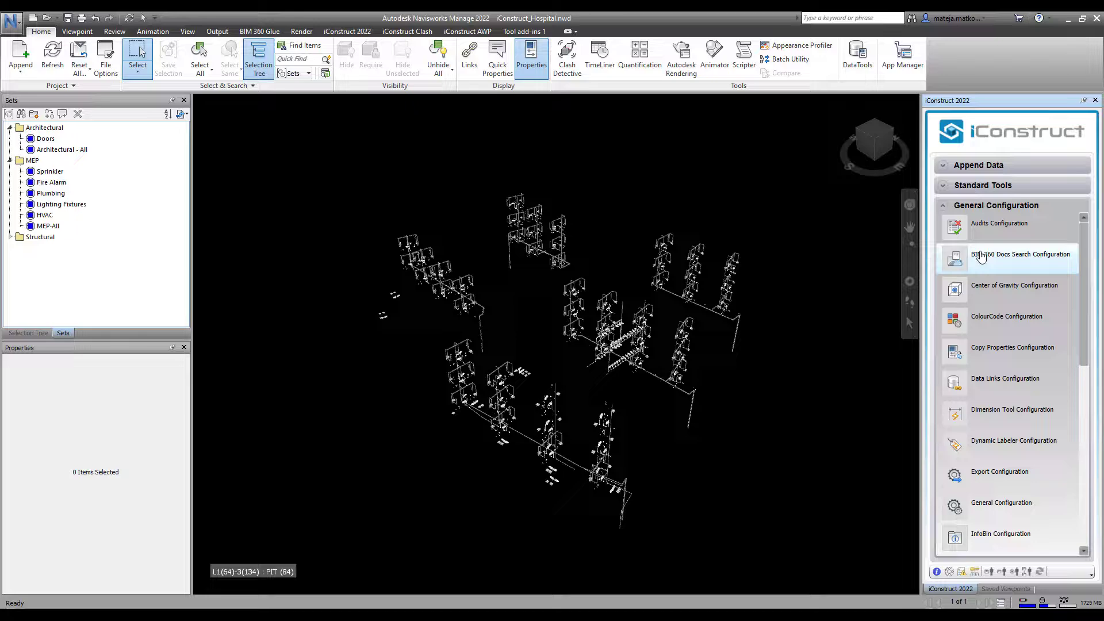
click(991, 226)
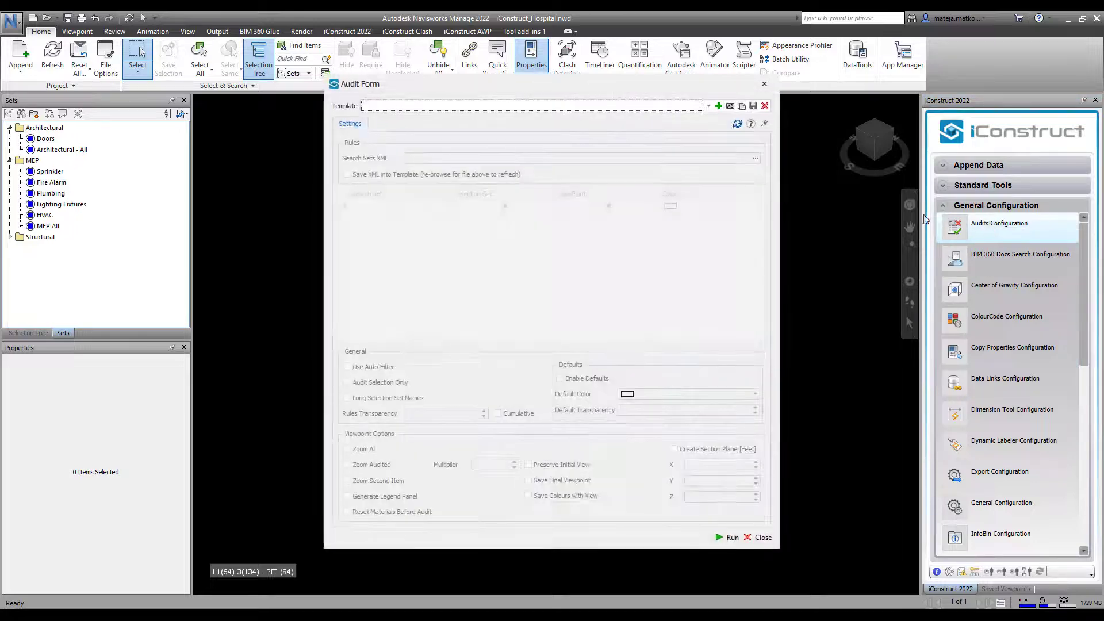
click(718, 107)
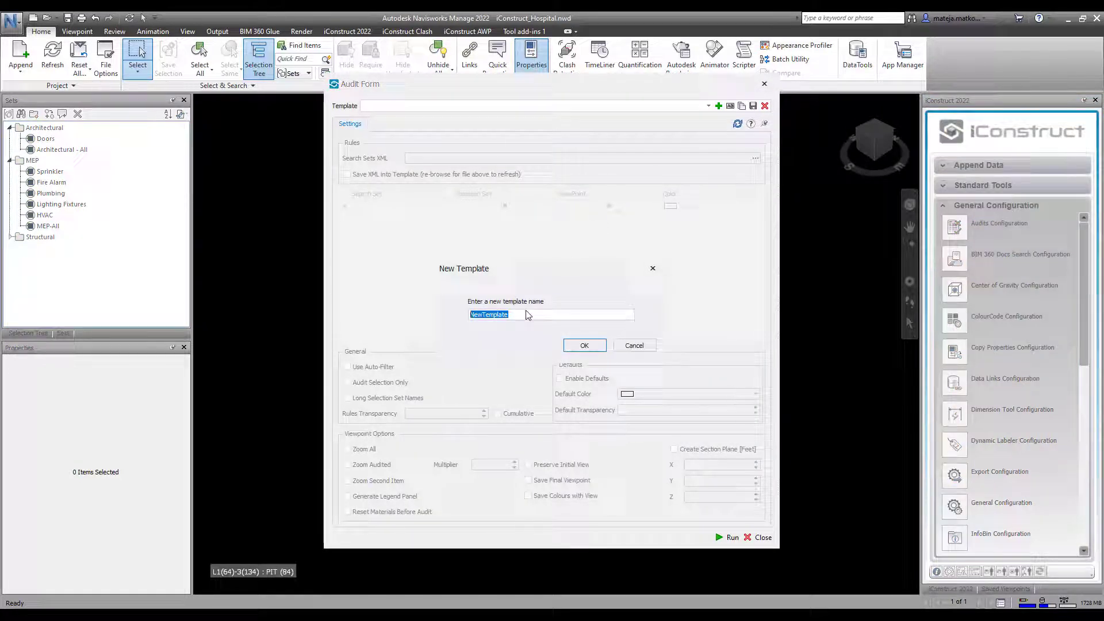
text(Plumbing)
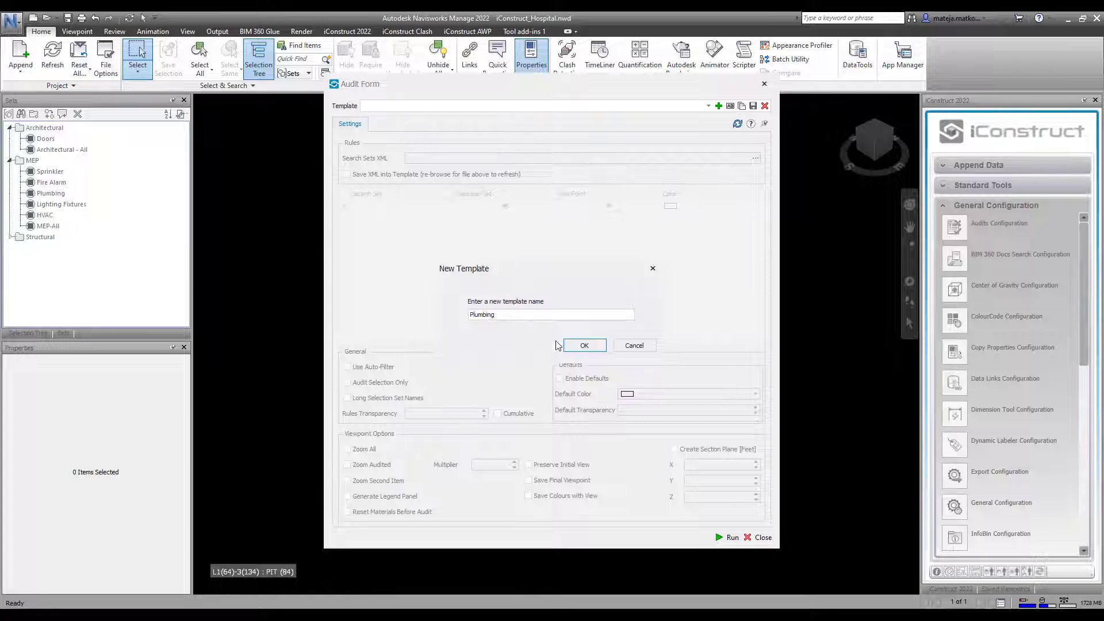
click(569, 345)
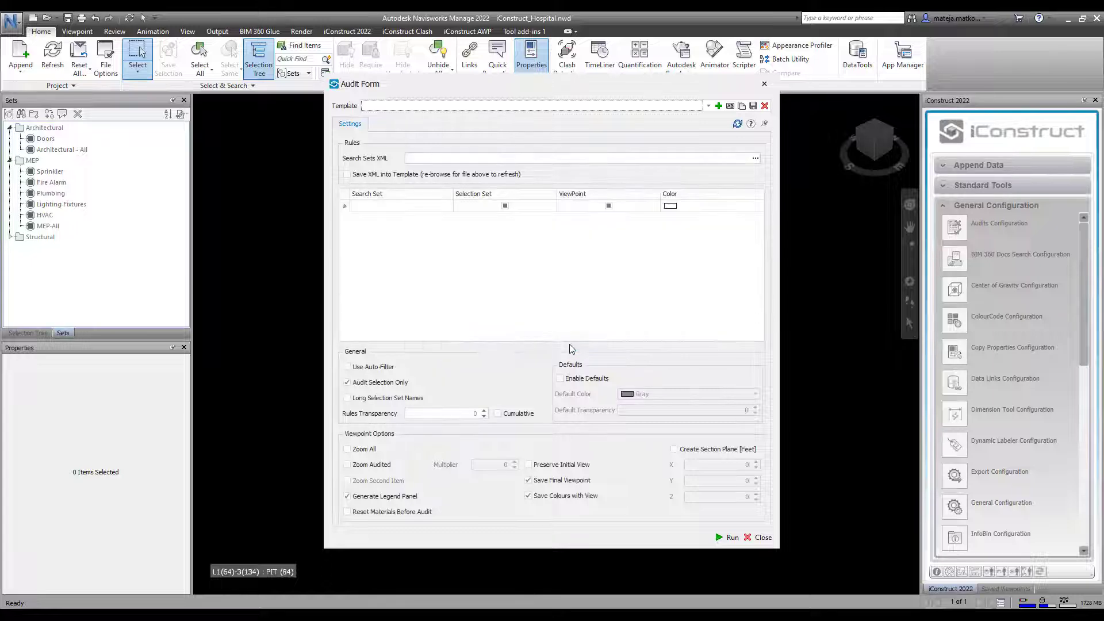
Load iConstruct_Hospital_Plumbing.xml as the template's Search Sets XML
click(755, 159)
scroll(500, 299, down, 3)
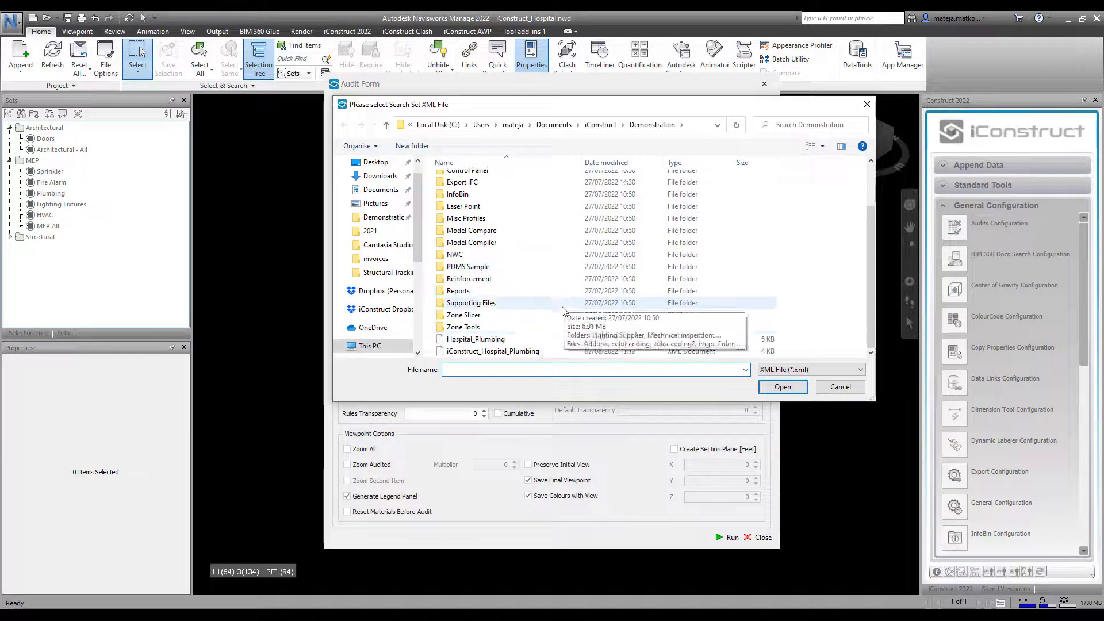
click(506, 351)
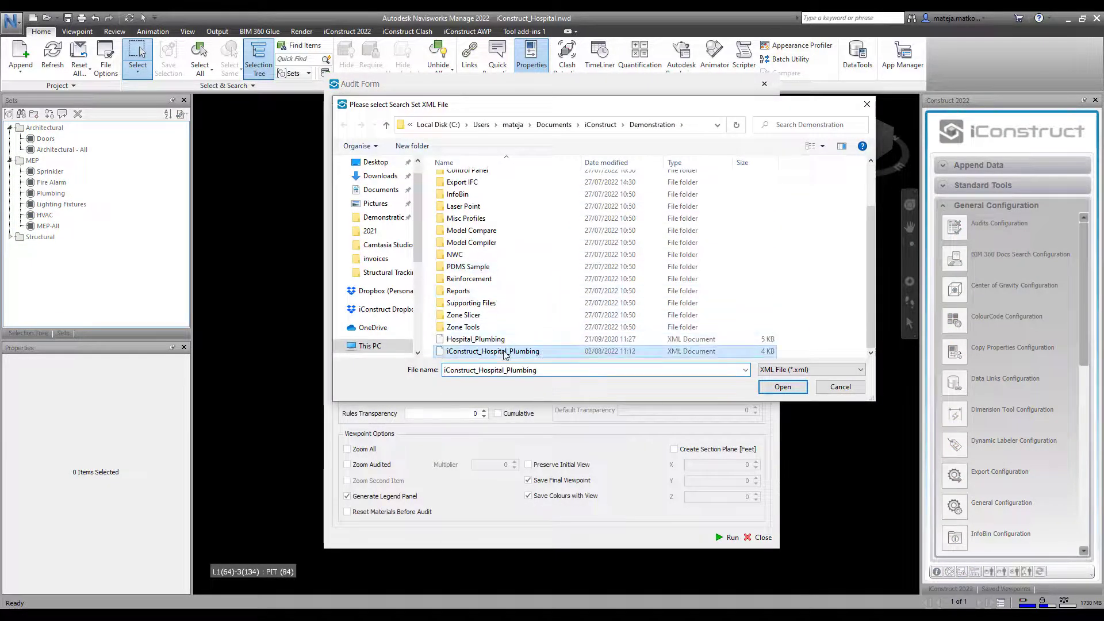
click(785, 388)
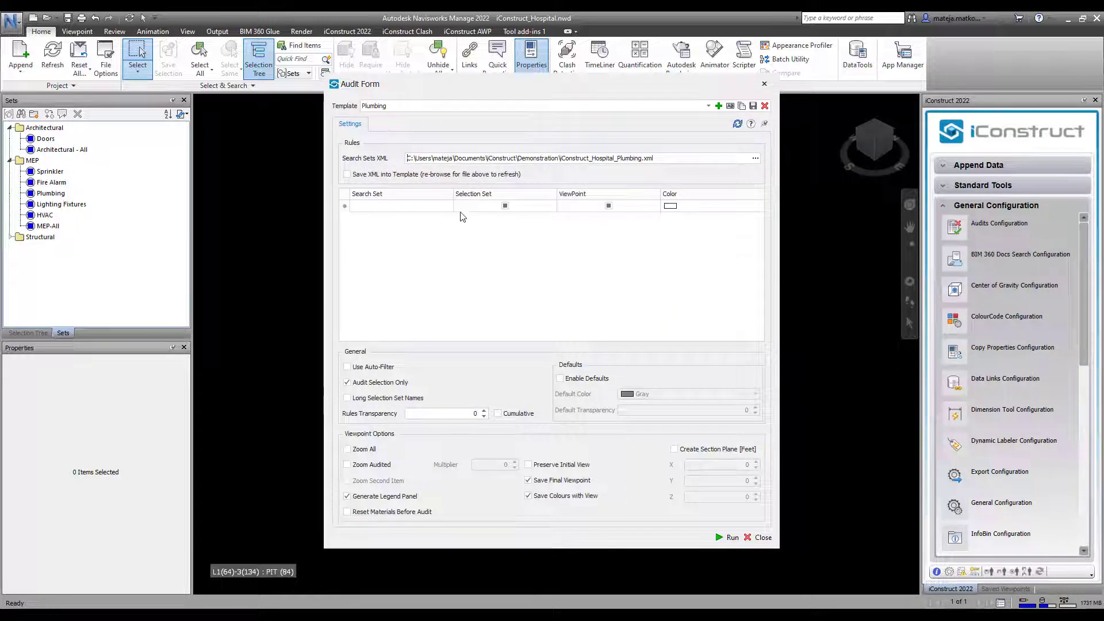
Add audit rules: Sanitary yellow, Domestic Hot Water red, Domestic Cold cyan
click(449, 207)
click(448, 206)
click(446, 220)
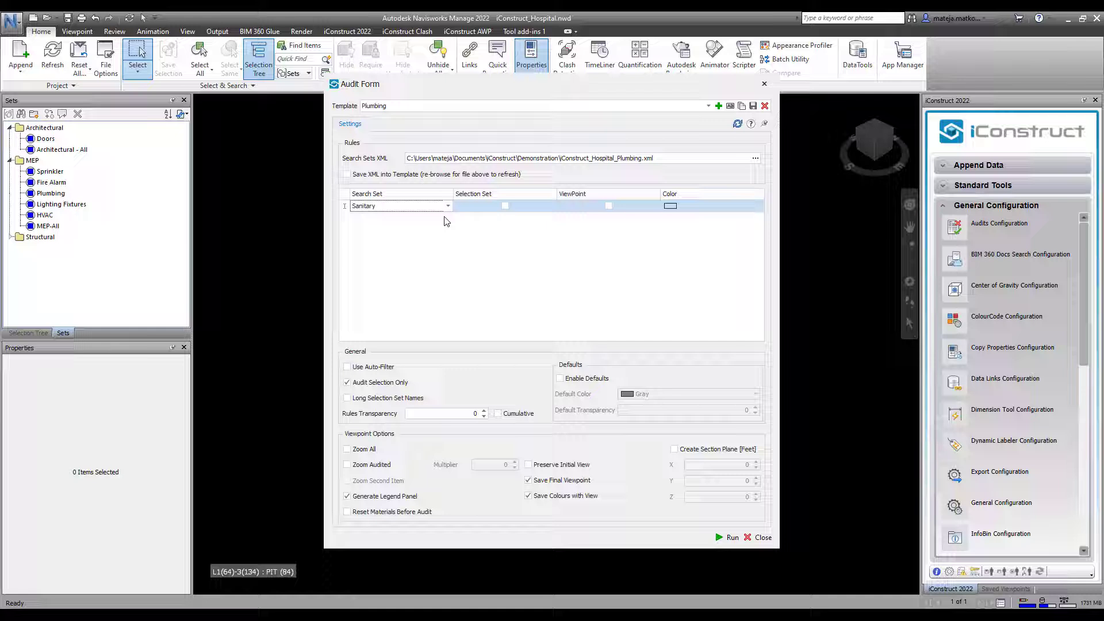
click(678, 208)
click(708, 245)
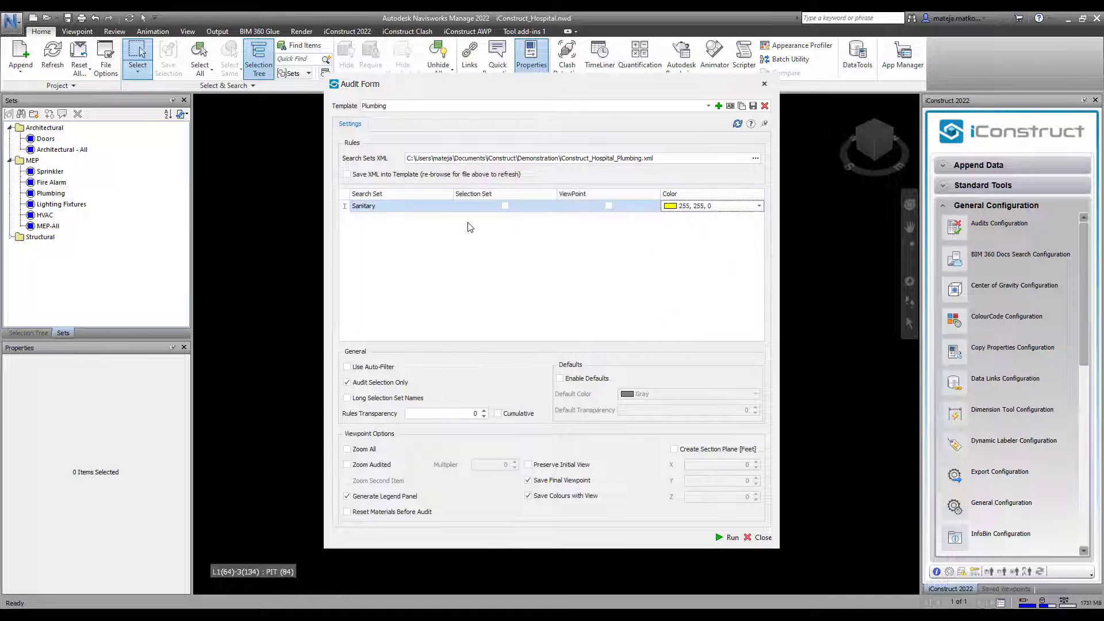
click(448, 219)
click(450, 219)
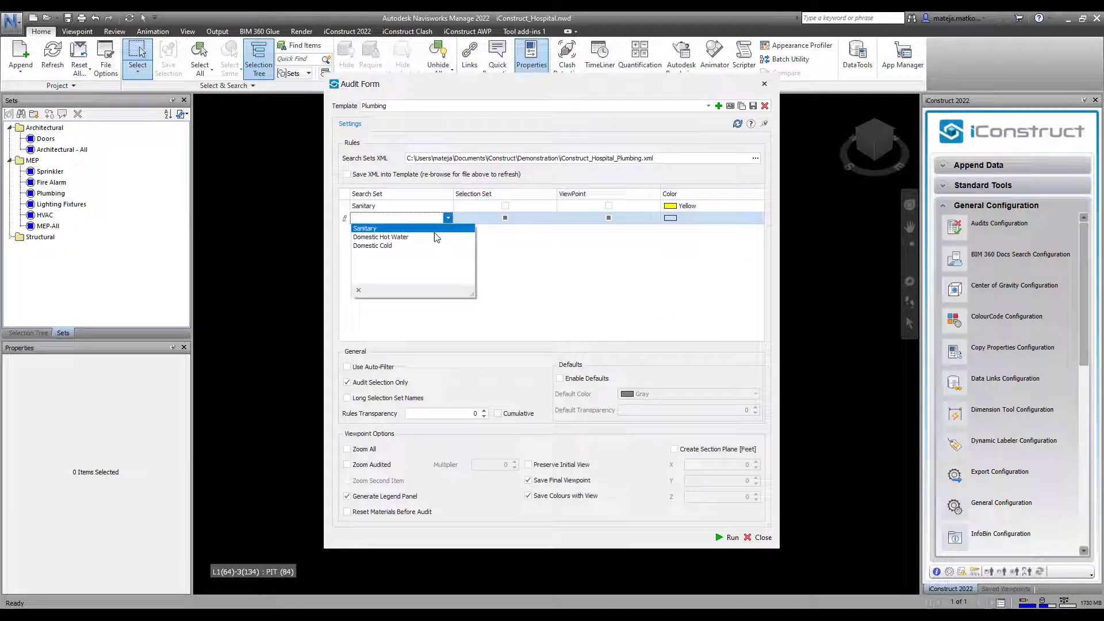
click(440, 241)
click(674, 219)
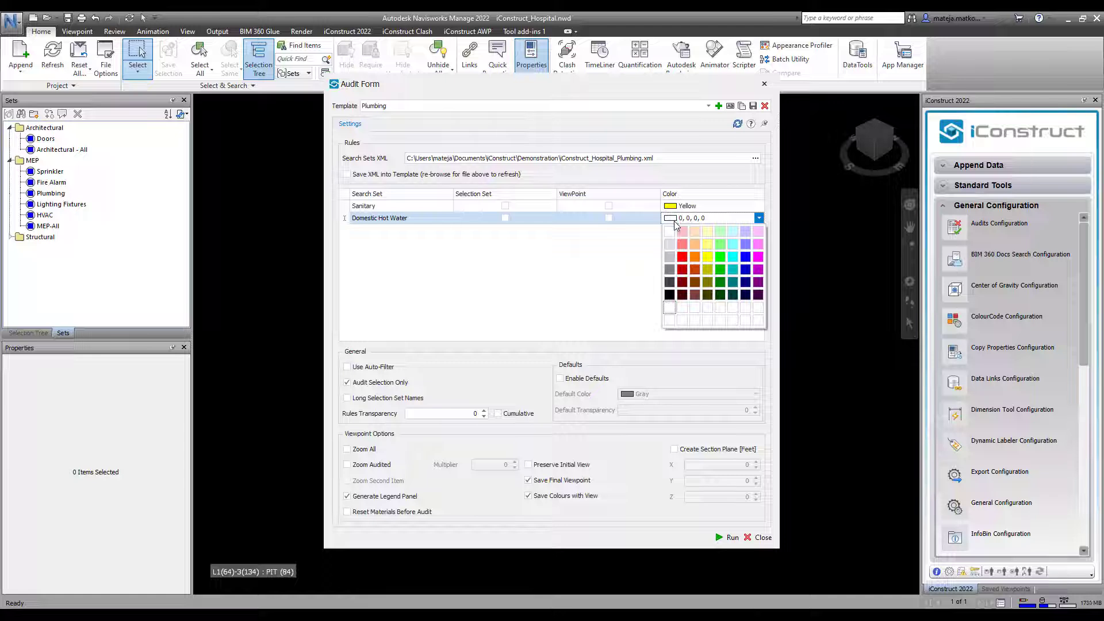
click(683, 260)
click(448, 230)
click(448, 230)
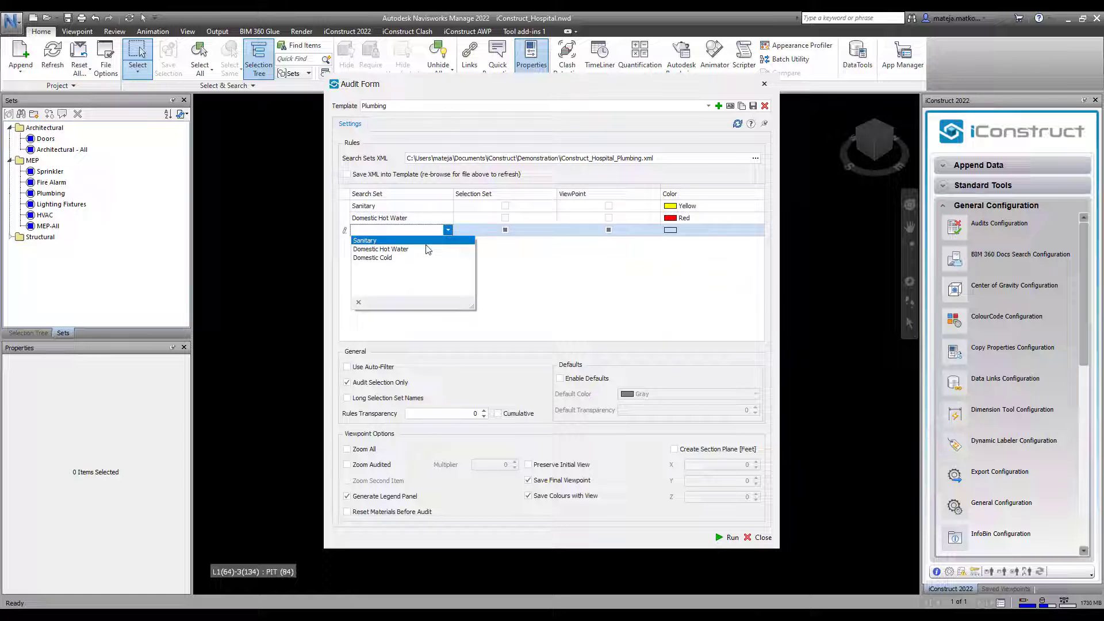
click(406, 258)
click(672, 232)
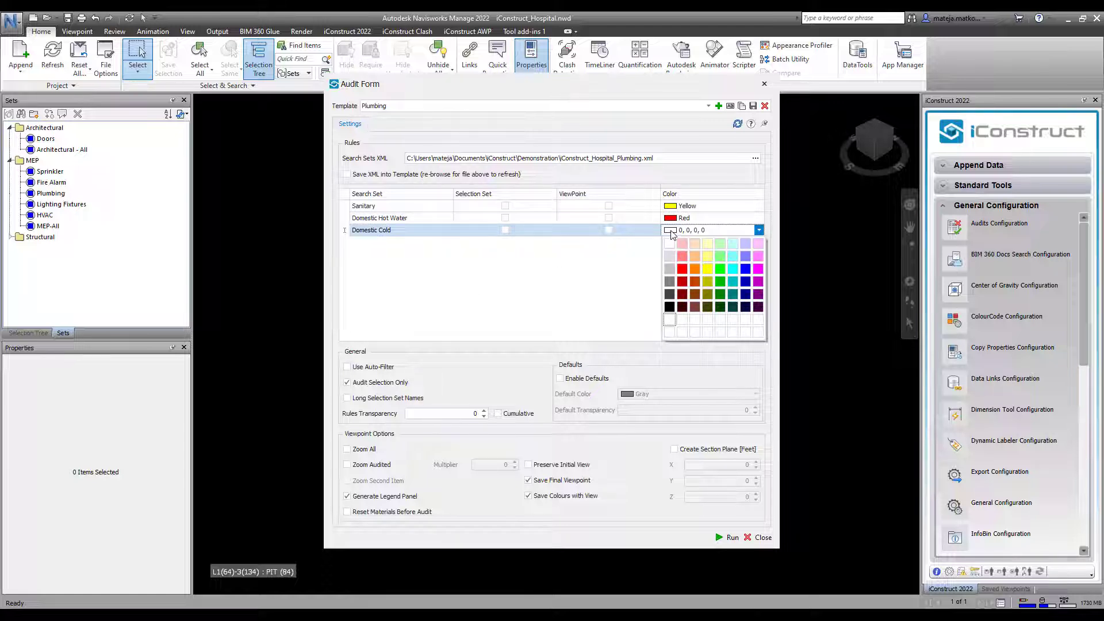
click(733, 269)
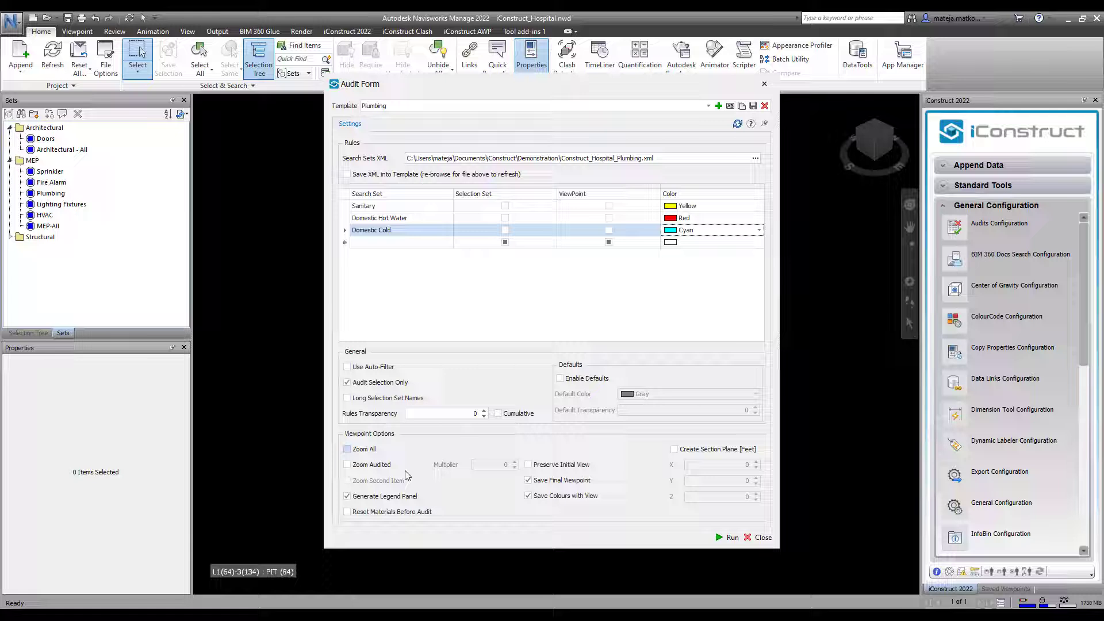
Turn off Generate Legend Panel, save the template and run it on the Plumbing set
click(348, 498)
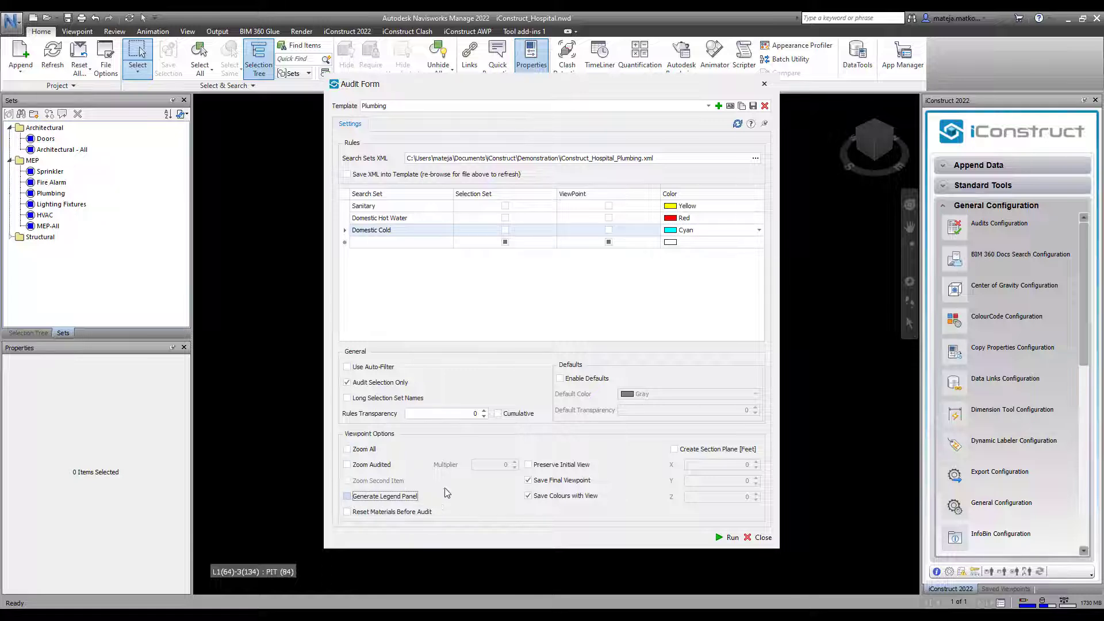
click(752, 107)
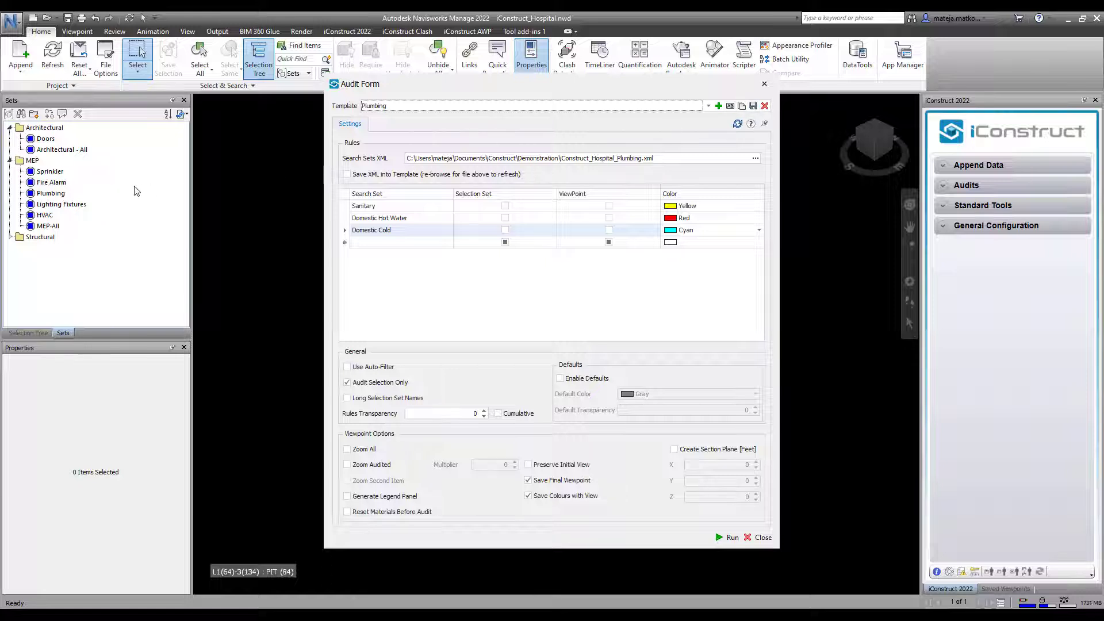
click(50, 195)
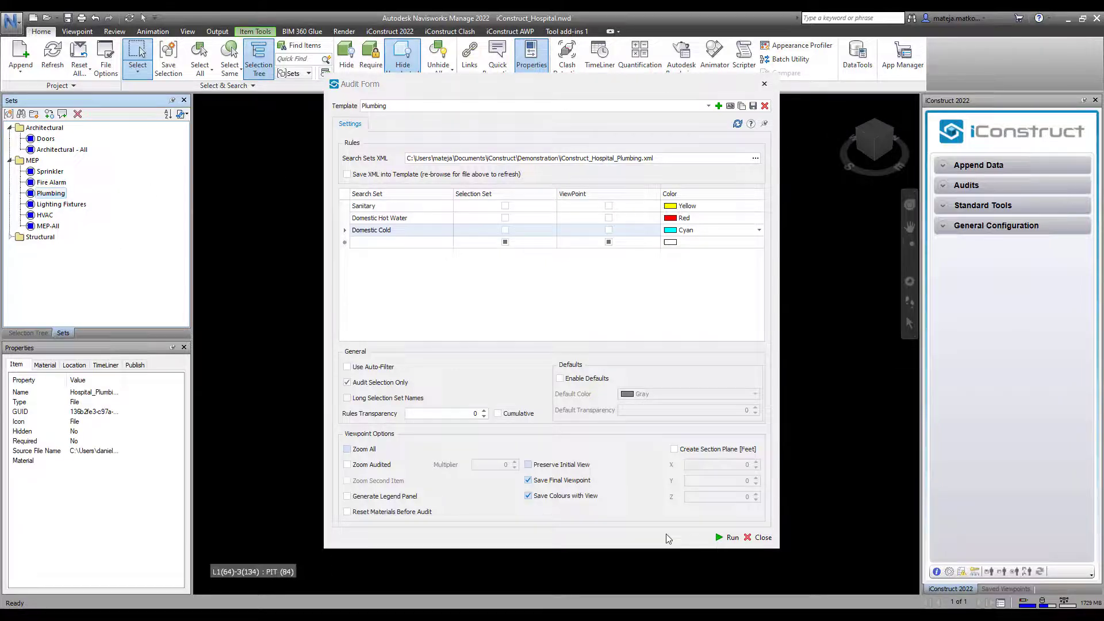
click(731, 538)
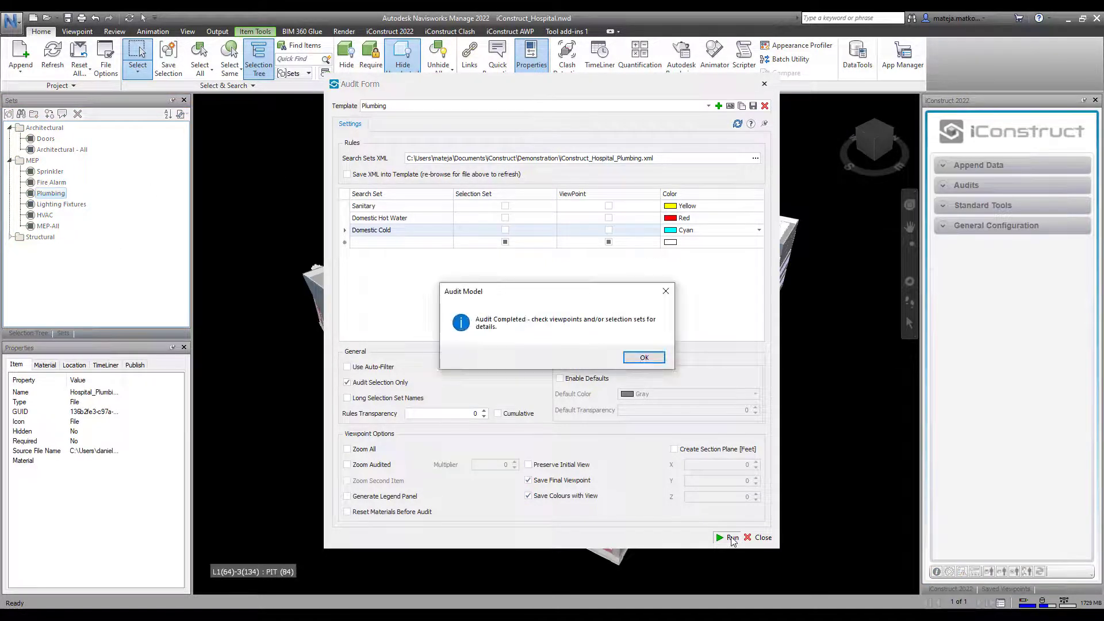
Close the audit and show only the plumbing in its yellow, red and cyan colours
click(644, 357)
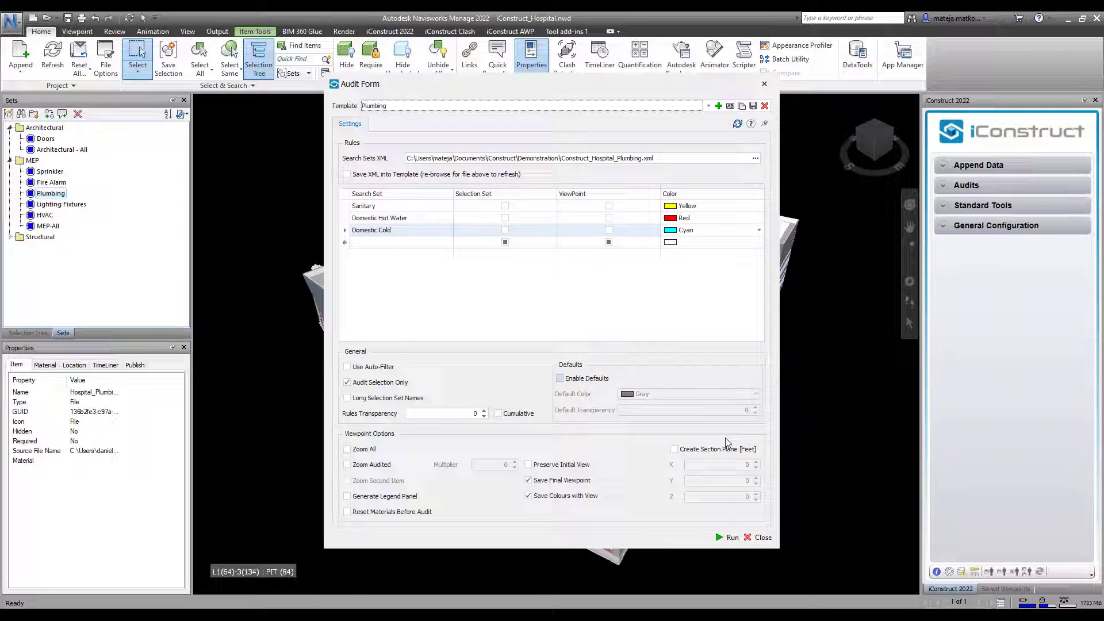
click(756, 540)
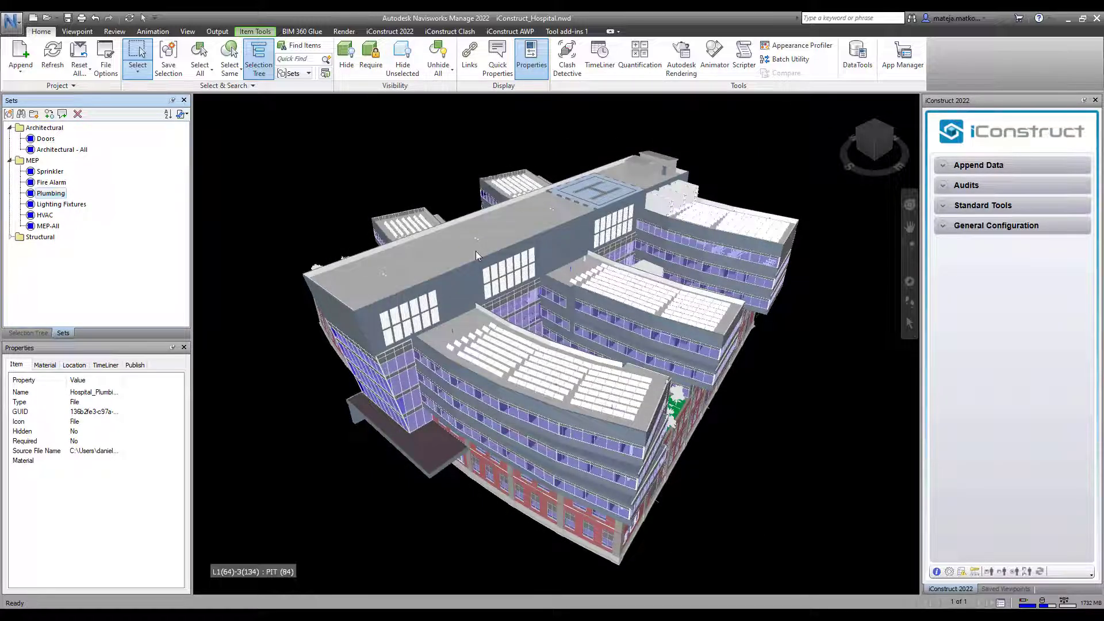
click(403, 63)
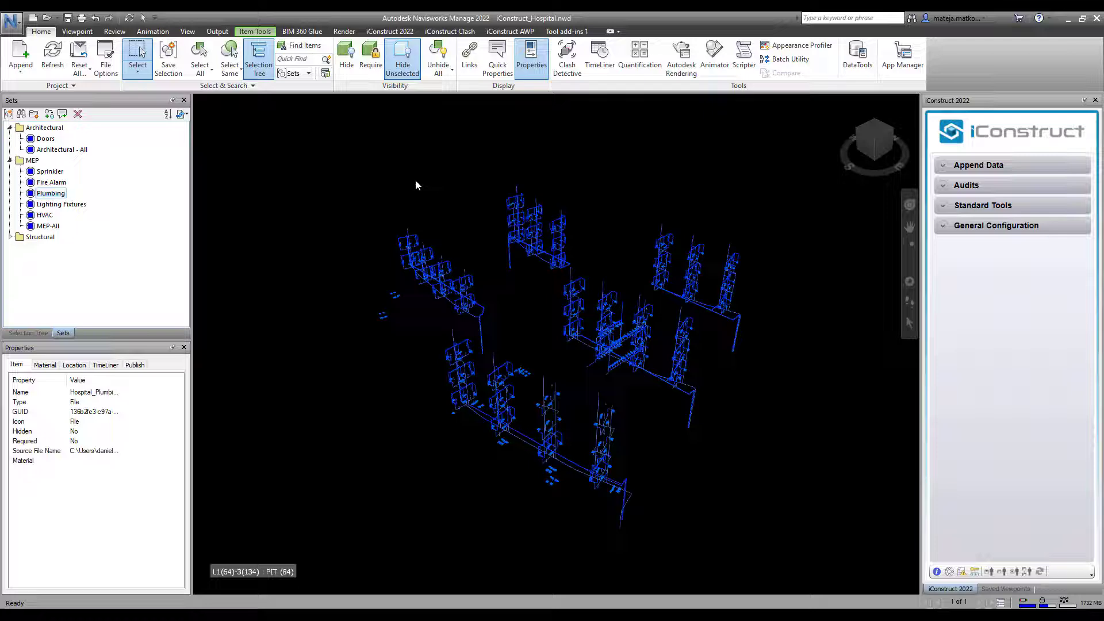
click(492, 289)
scroll(478, 404, up, 8)
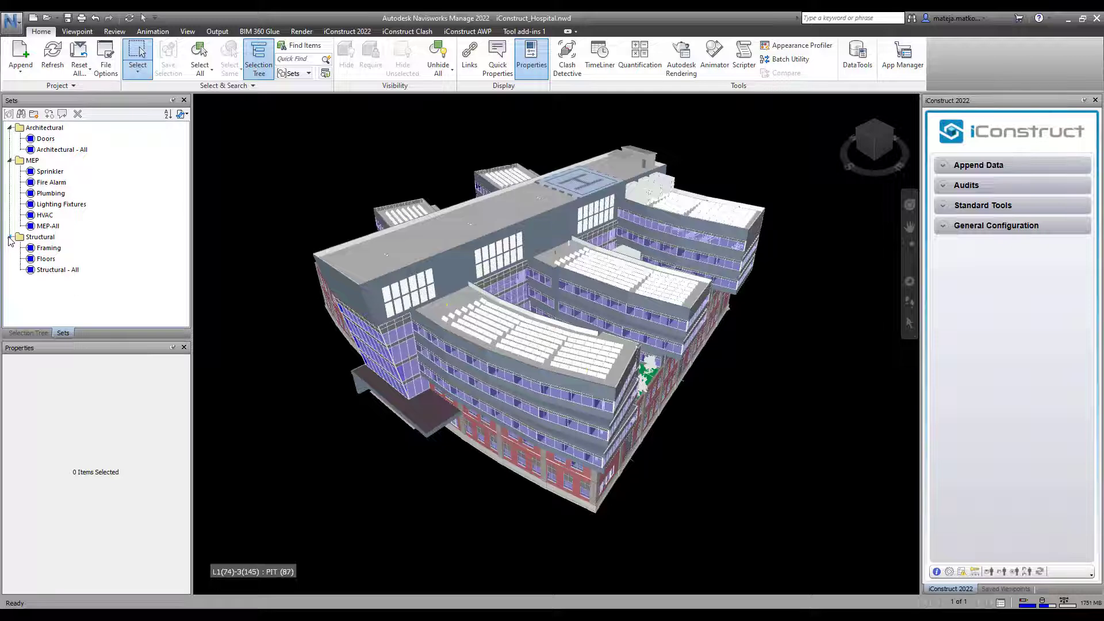
Isolate the structural Framing set and expand the General Configuration tools
click(48, 251)
click(402, 62)
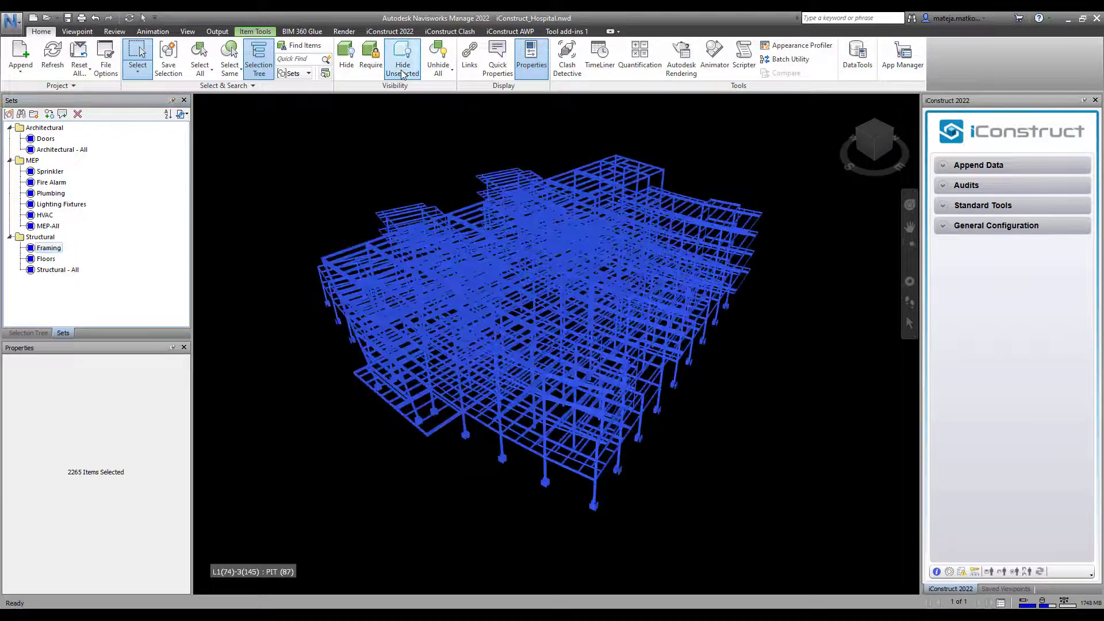
click(406, 137)
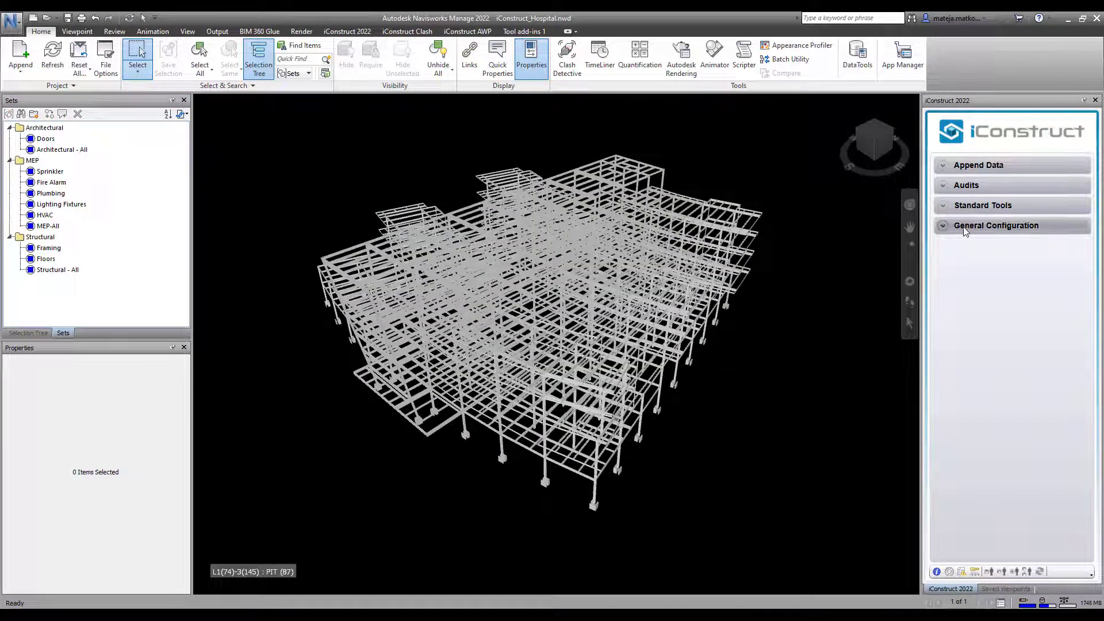
click(984, 227)
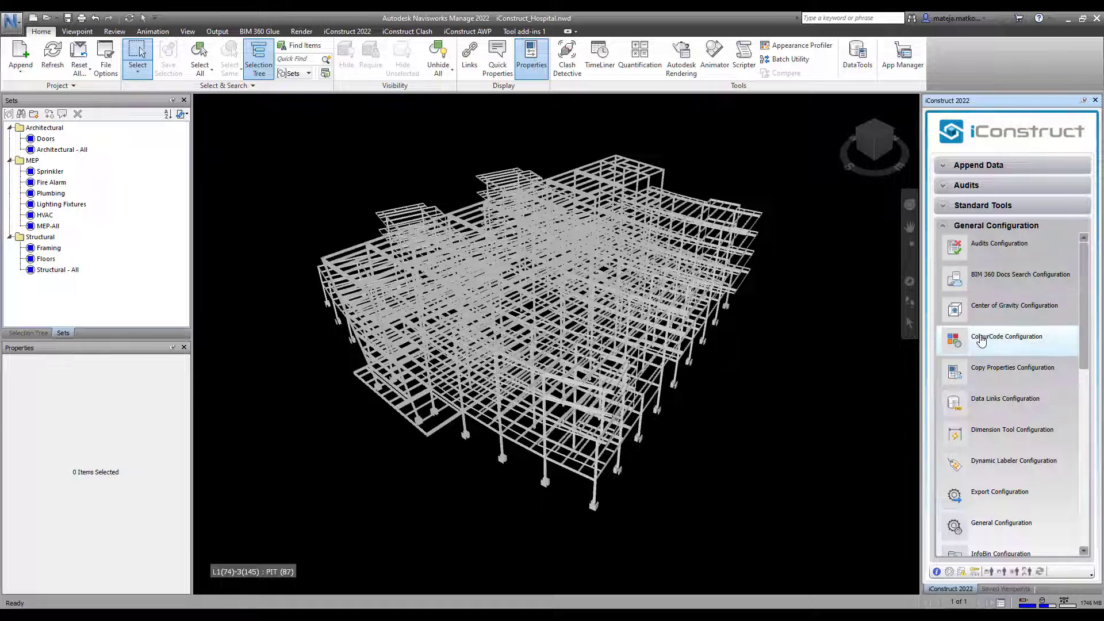
Create a new Colour Code template named Status
click(981, 339)
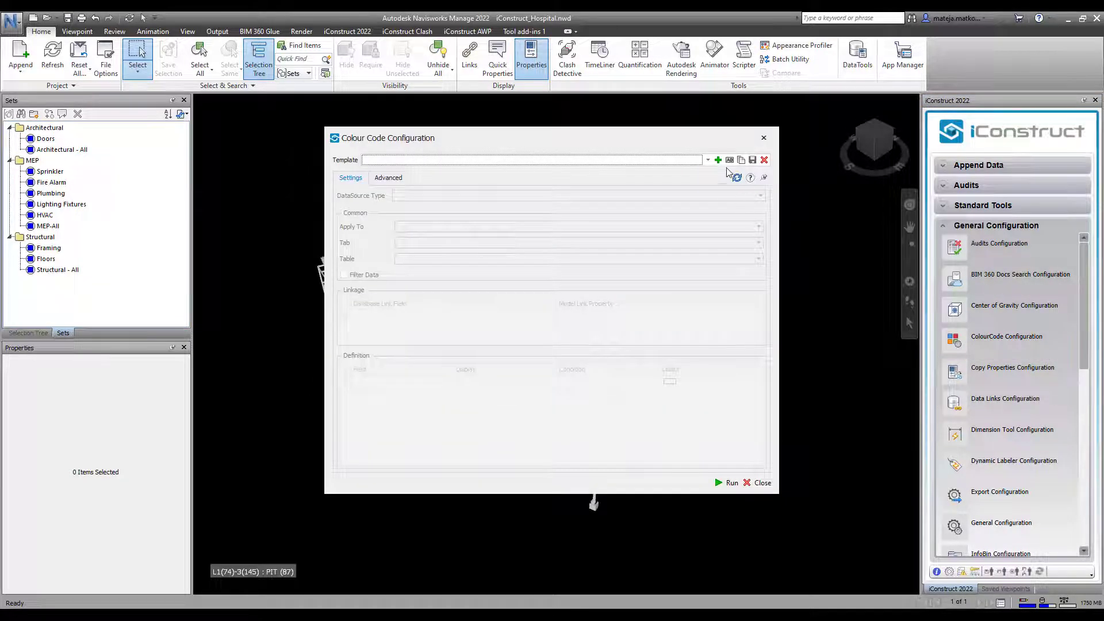
click(718, 159)
text(Status)
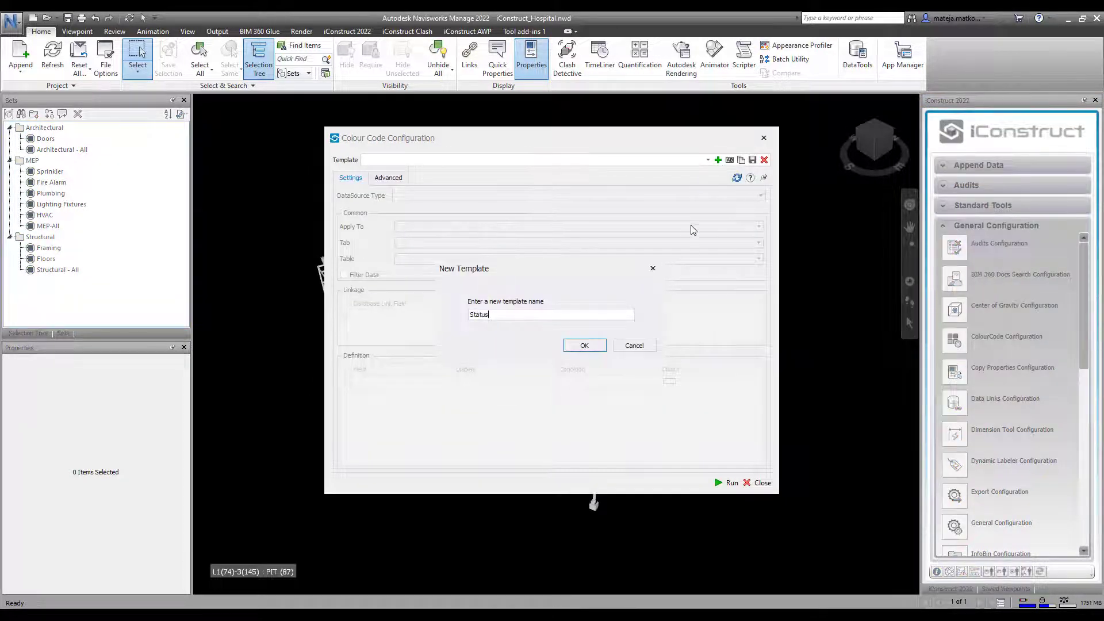
click(584, 345)
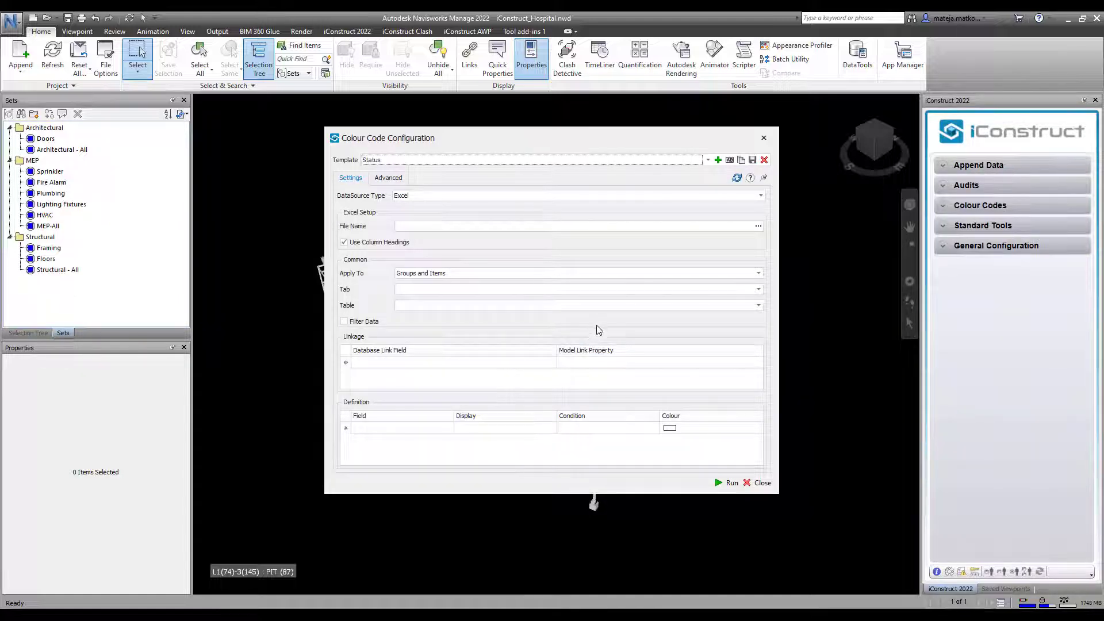
Select a beam, refresh the model properties and keep Excel as the data source
drag(679, 138, 759, 155)
click(389, 258)
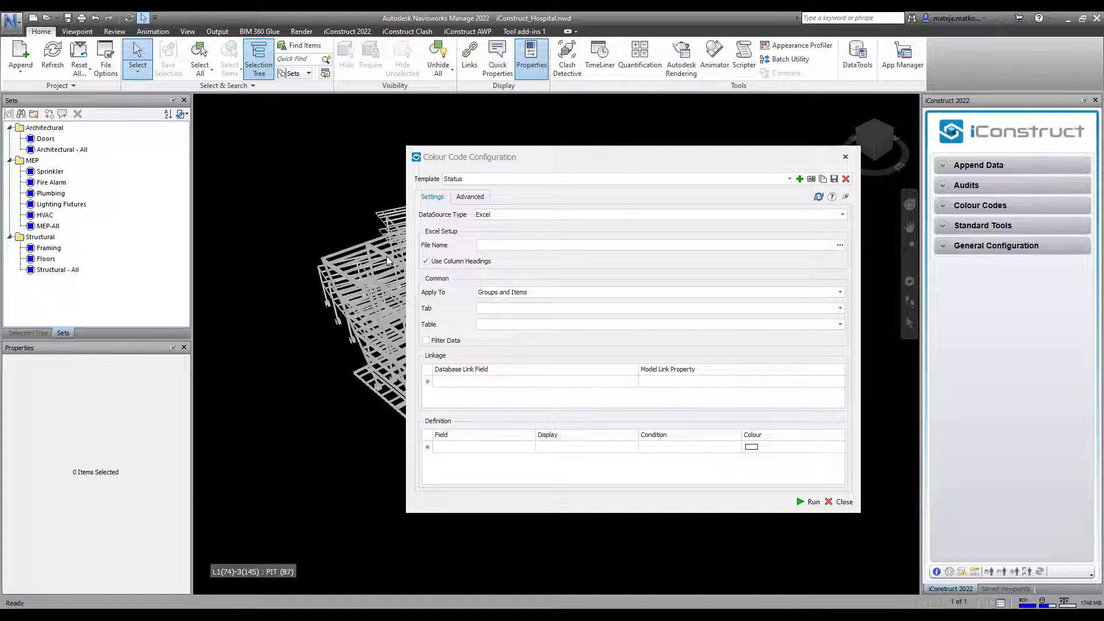
click(389, 260)
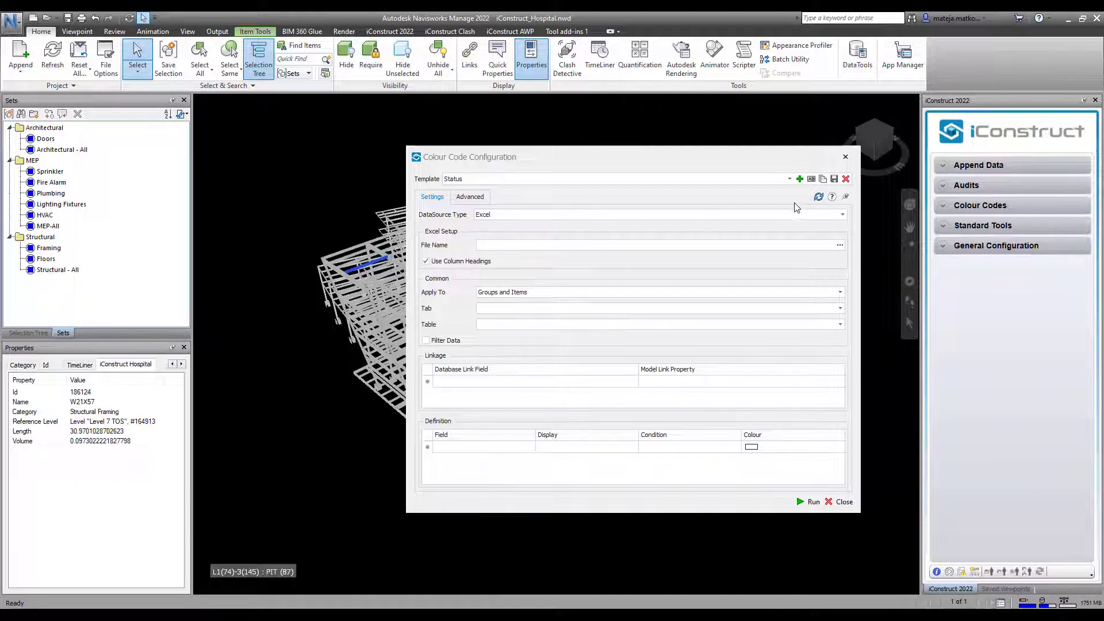
click(818, 197)
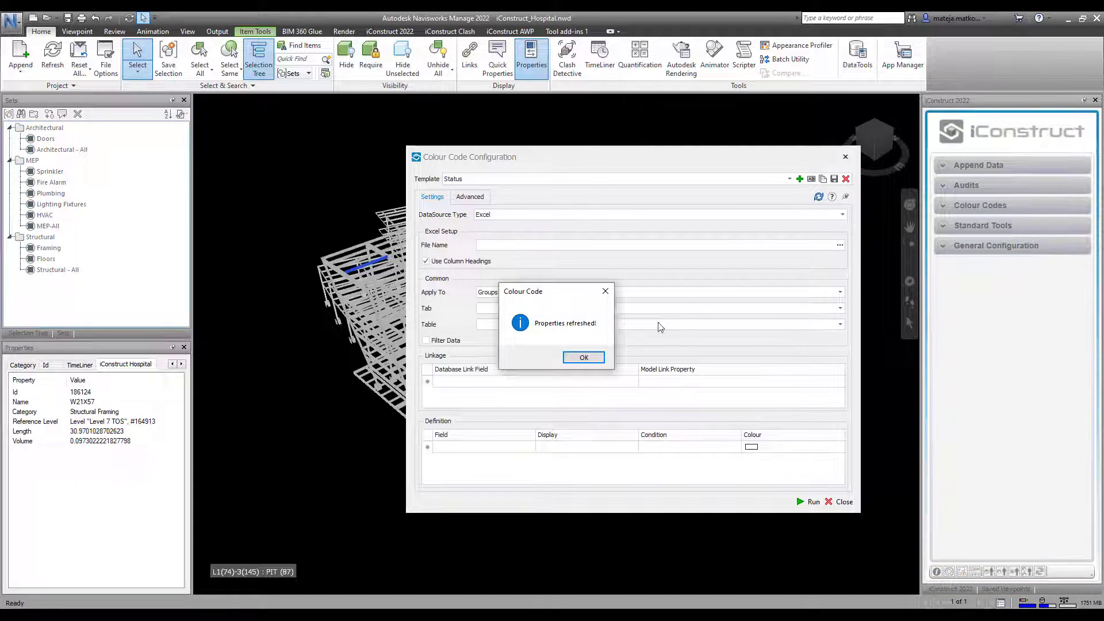
click(583, 357)
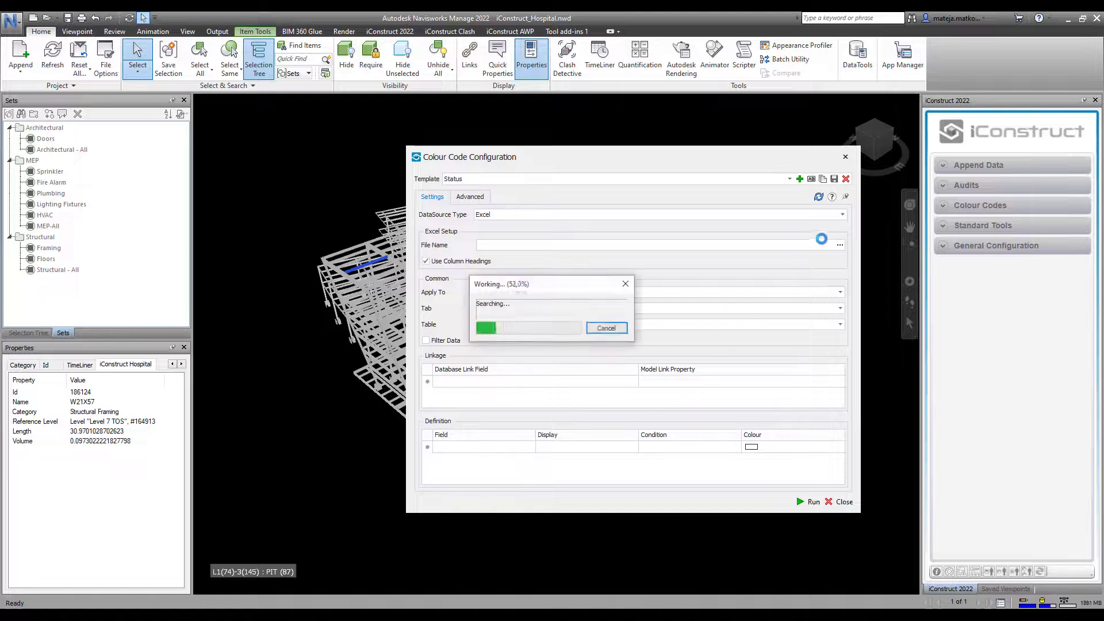
click(842, 215)
click(843, 225)
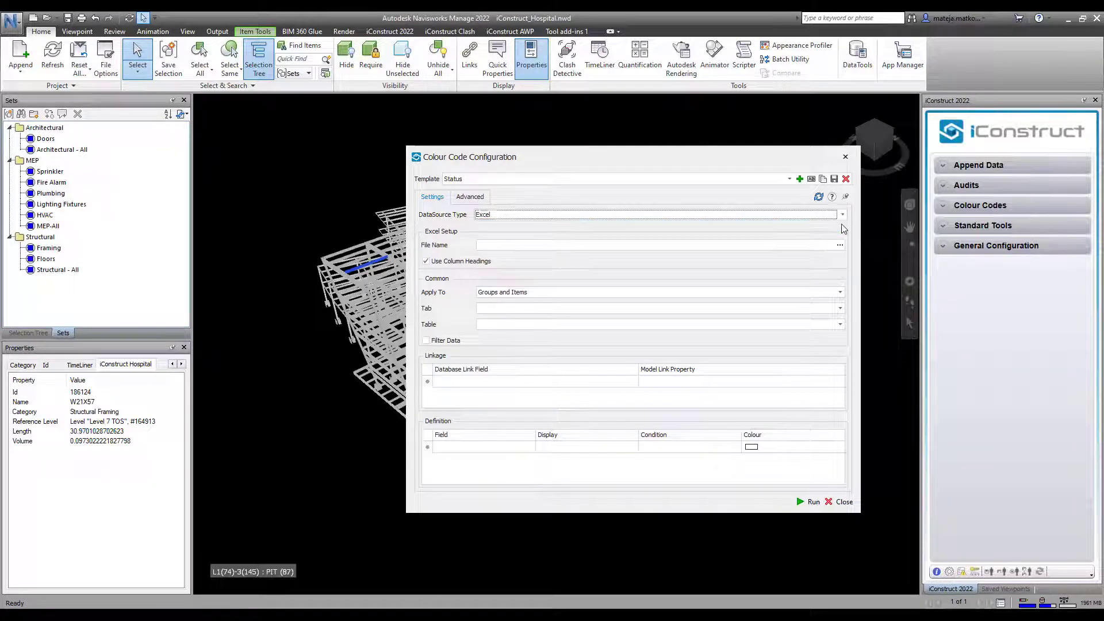
Choose Status.xlsx from Supporting Files > Structural Tracking as the Excel file
click(841, 246)
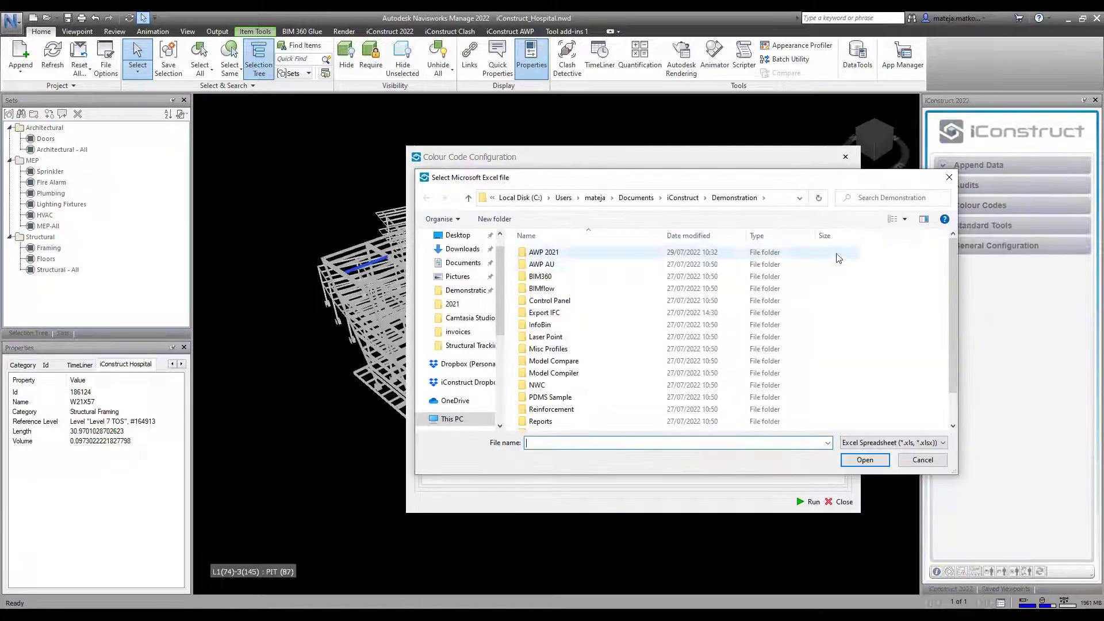
scroll(575, 397, down, 1)
click(575, 405)
double_click(575, 406)
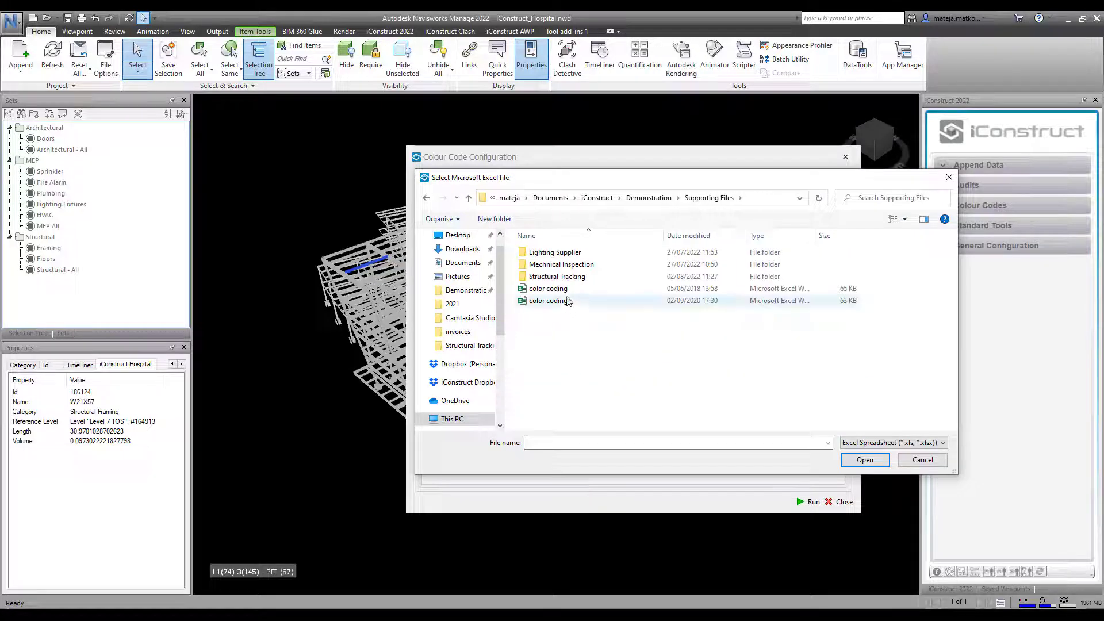
double_click(552, 277)
click(548, 266)
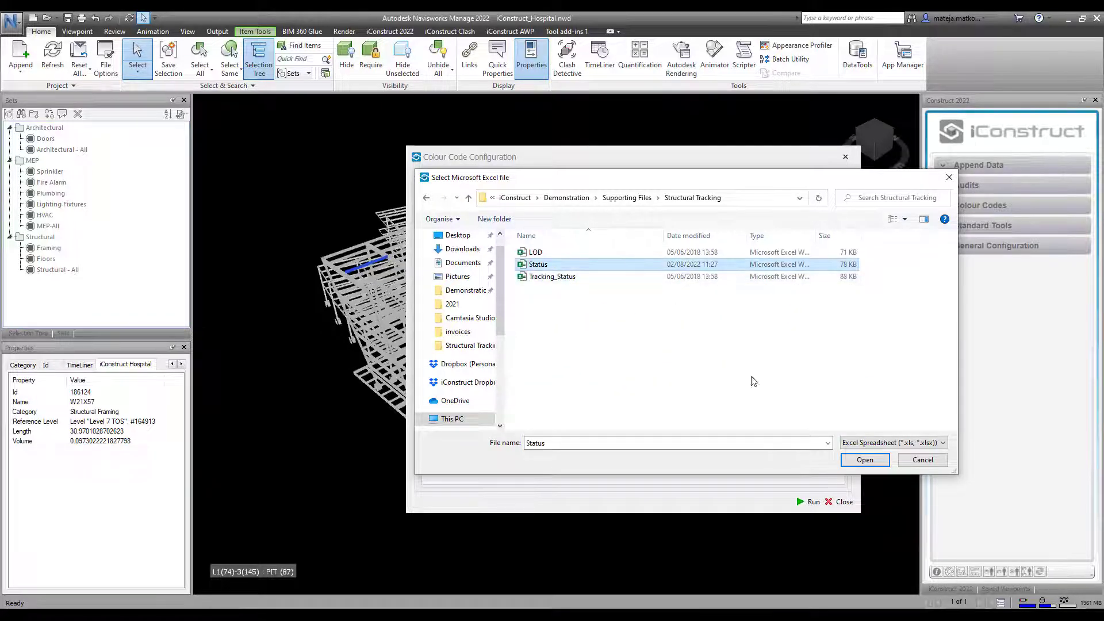
click(862, 460)
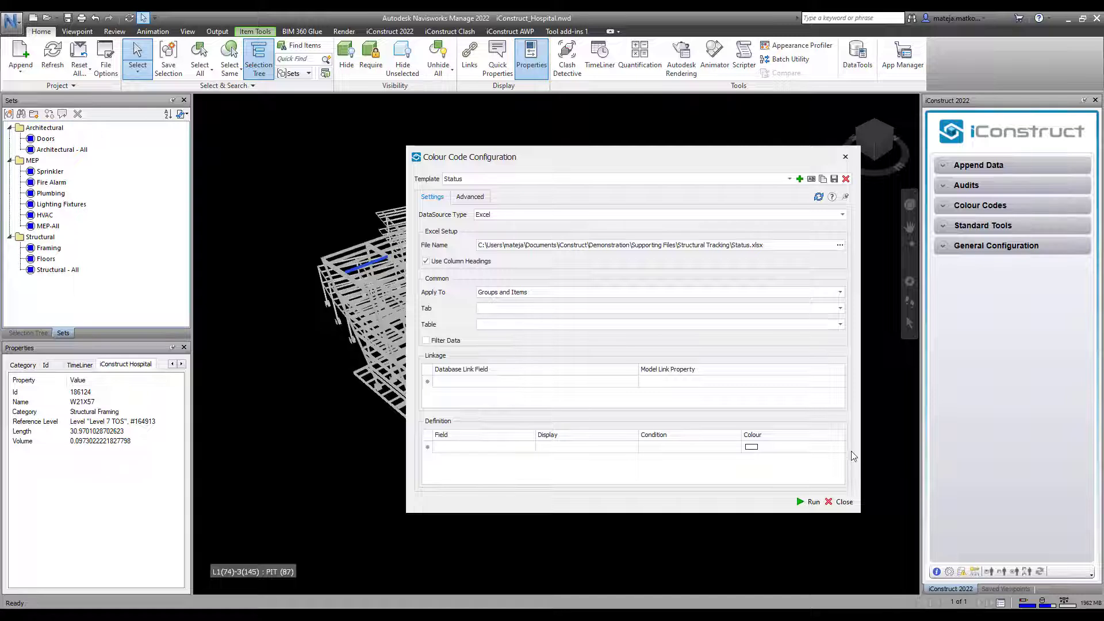
Keep Groups and Items as the target and set the property Tab to Element
click(567, 293)
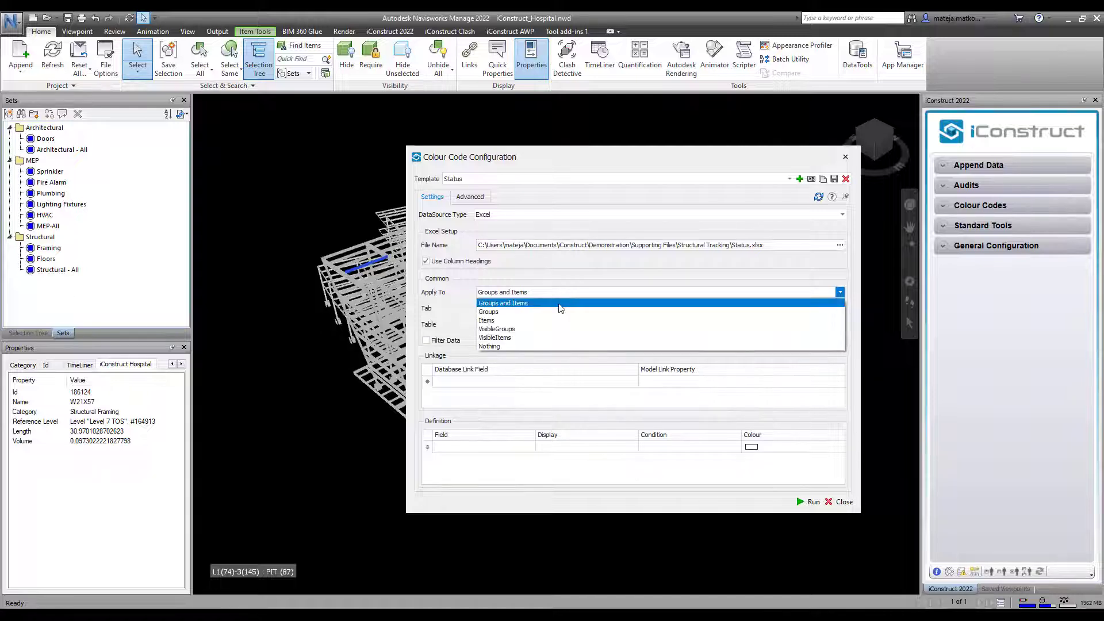
click(561, 303)
click(555, 308)
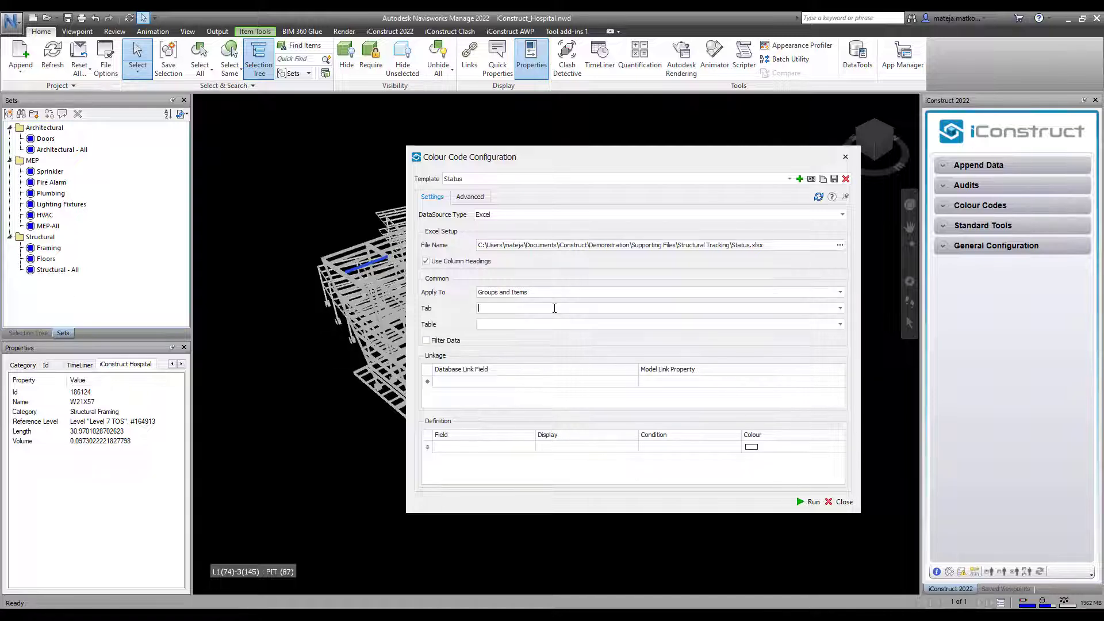
click(839, 309)
click(497, 356)
Check the beam's Element properties and set the data Table to Sheet1
click(173, 365)
click(173, 365)
click(172, 365)
click(172, 365)
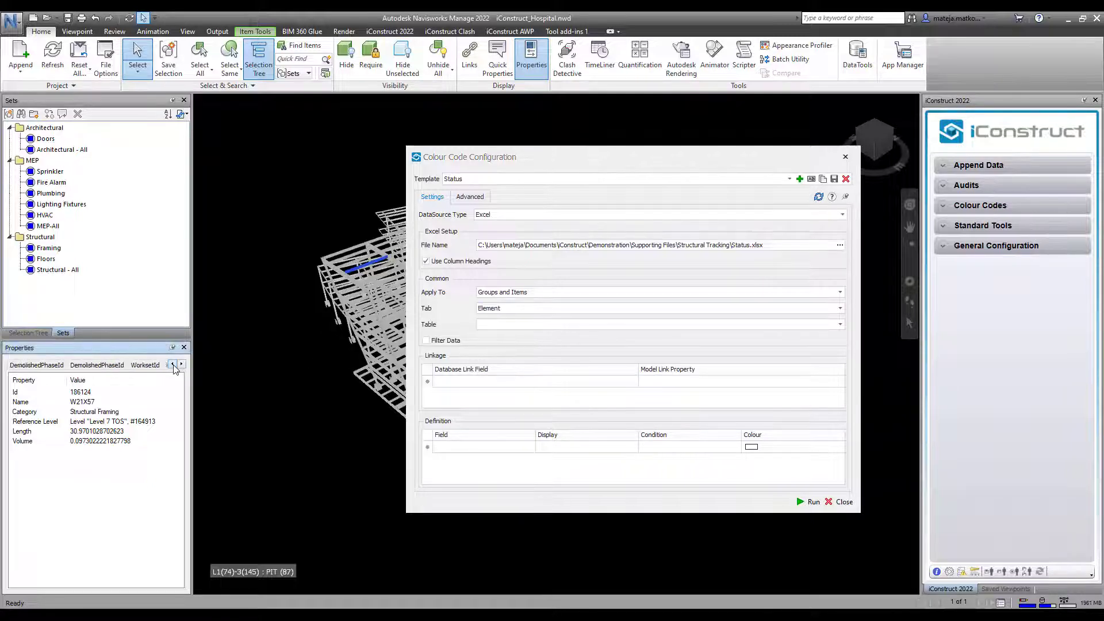
click(173, 364)
click(172, 364)
click(174, 364)
click(174, 364)
click(174, 365)
click(175, 365)
click(174, 364)
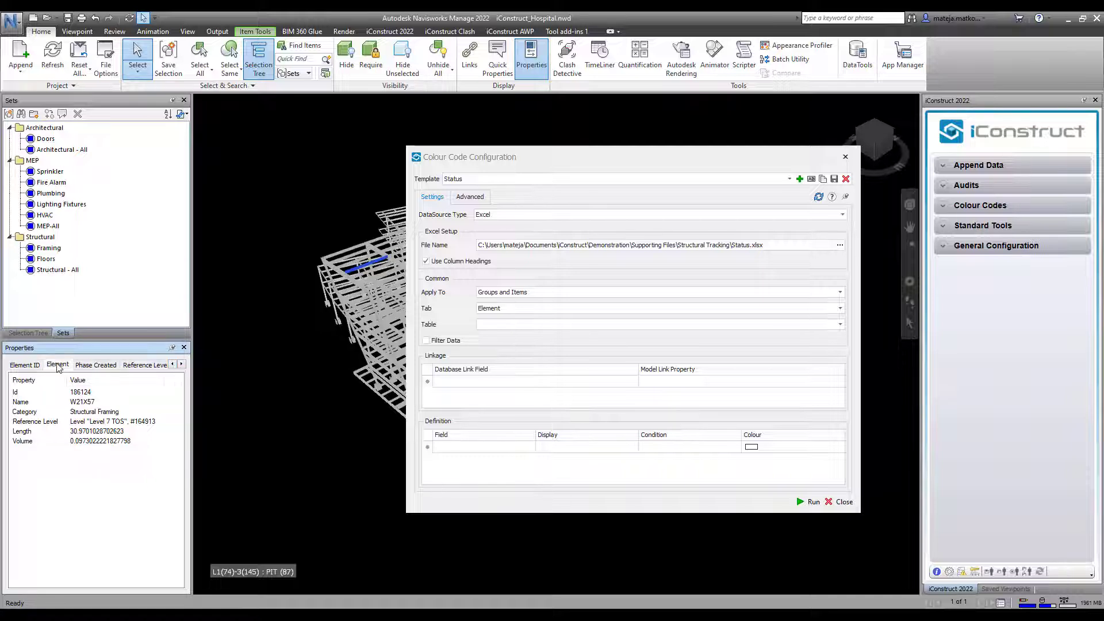
click(57, 364)
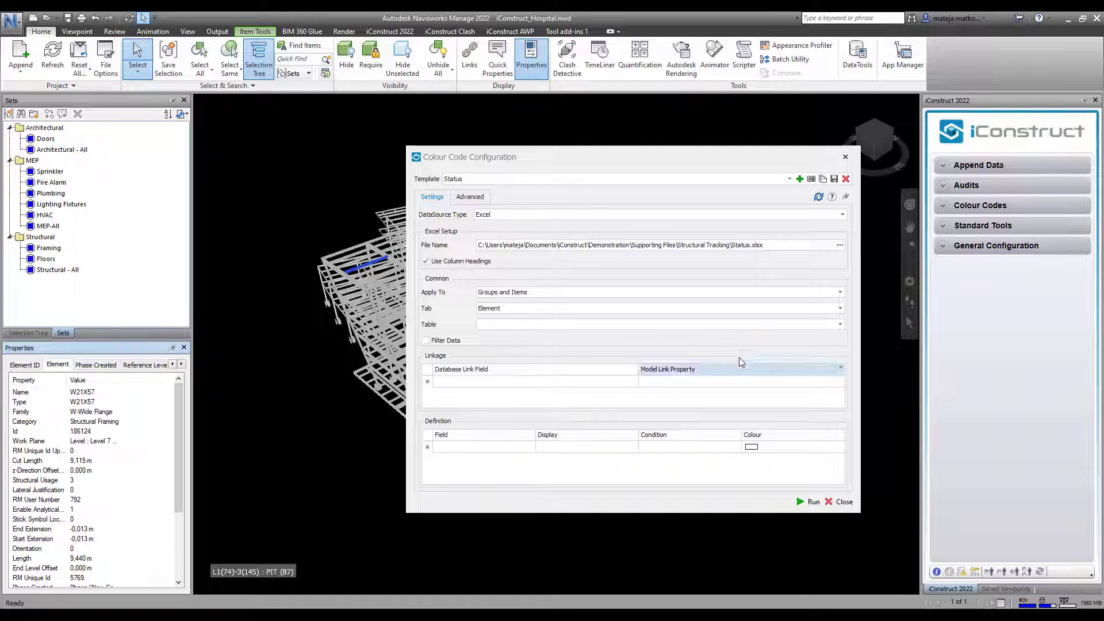
click(818, 327)
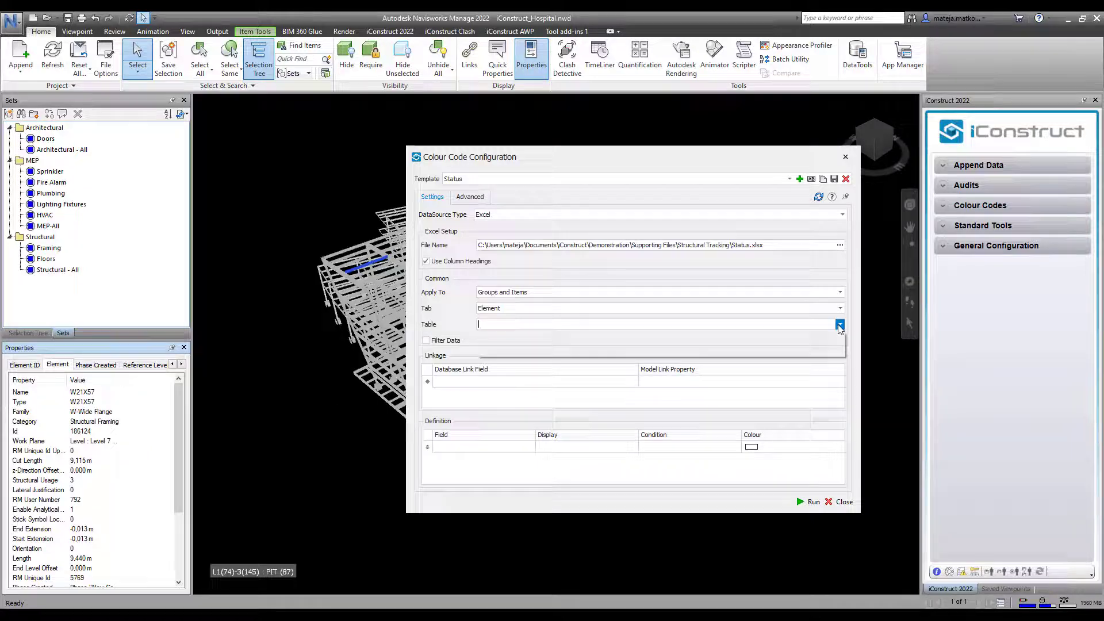
click(797, 335)
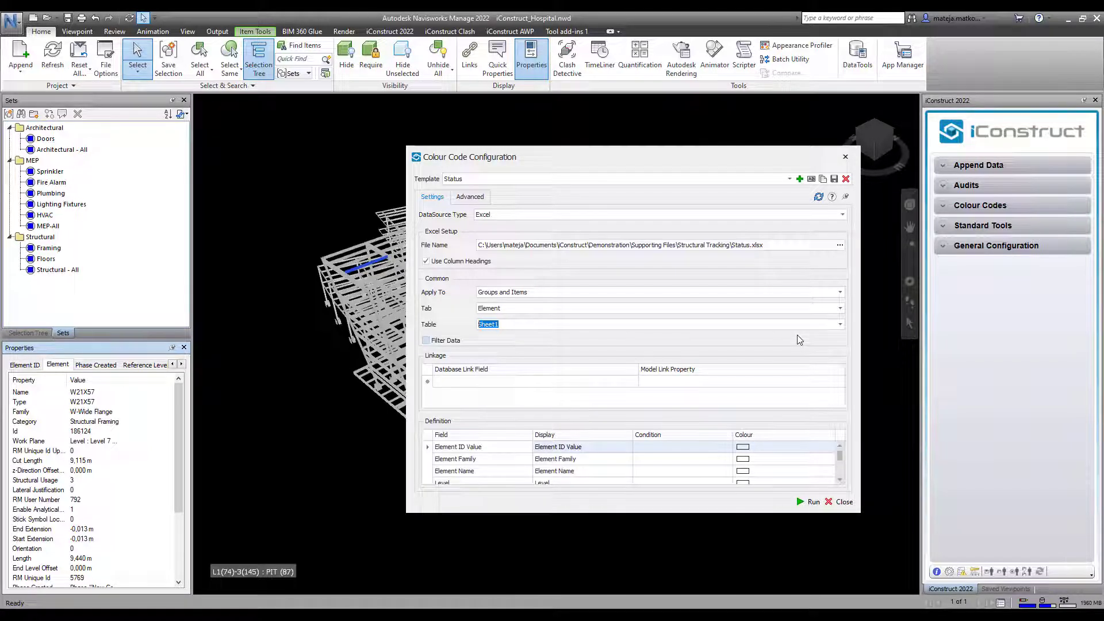
Link the database field Element ID Value to model property Id, then switch to Status.xlsx in Excel
click(634, 381)
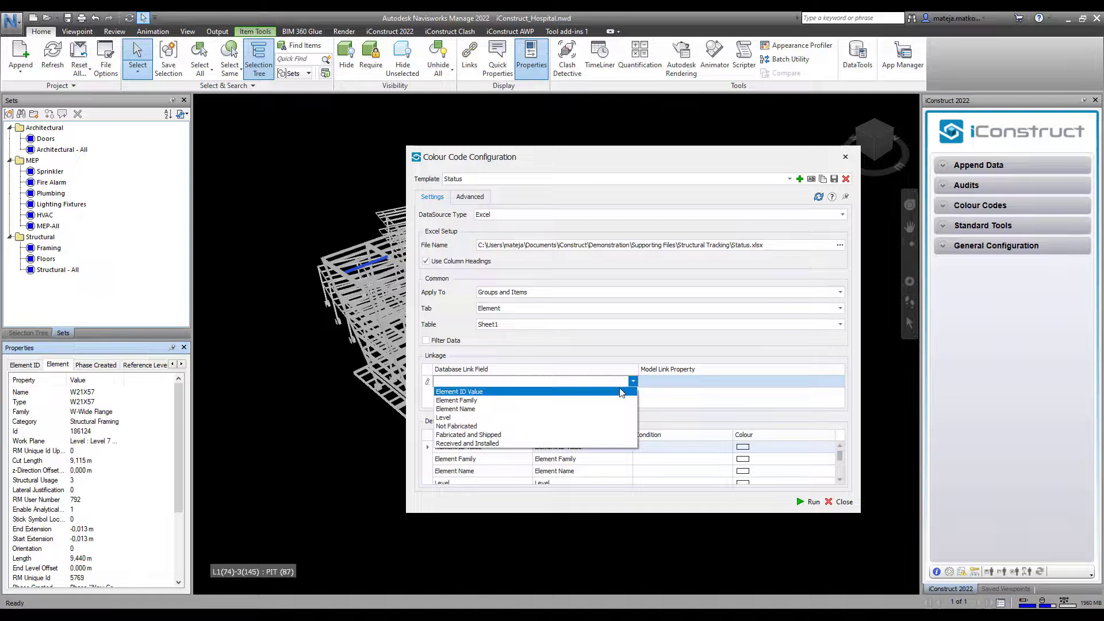
click(632, 390)
click(655, 381)
scroll(667, 413, down, 2)
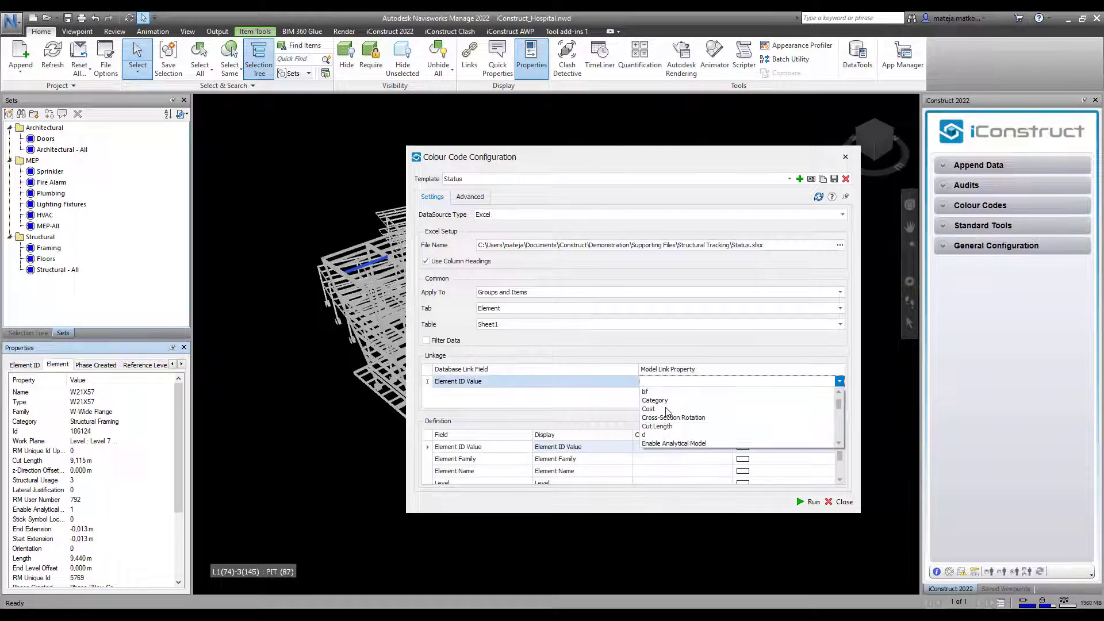
scroll(666, 413, down, 1)
click(660, 412)
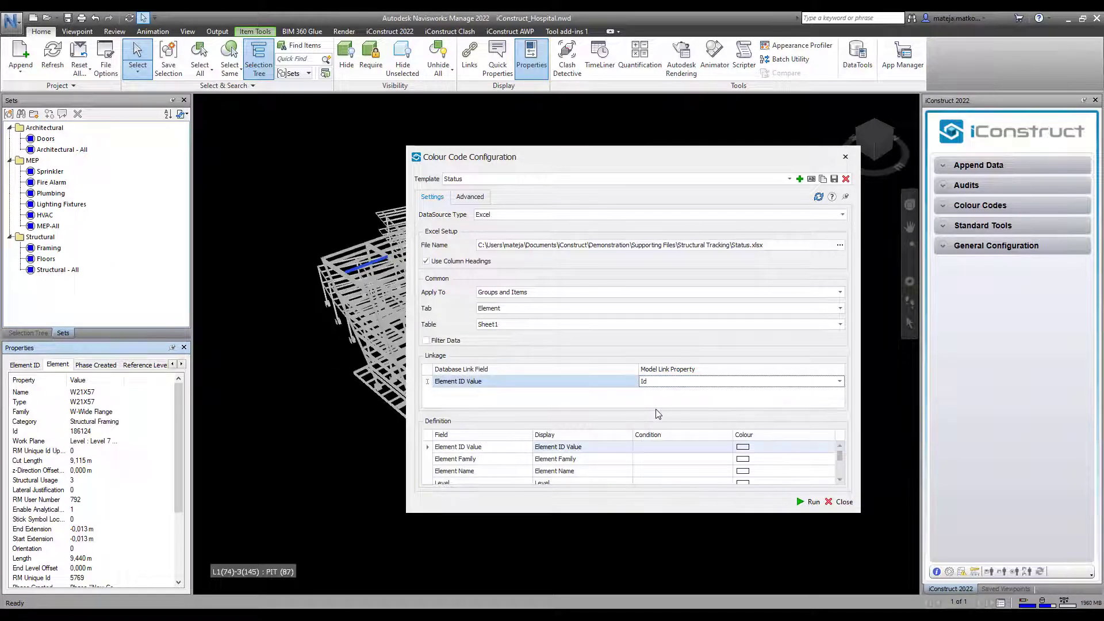
key(alt+Tab)
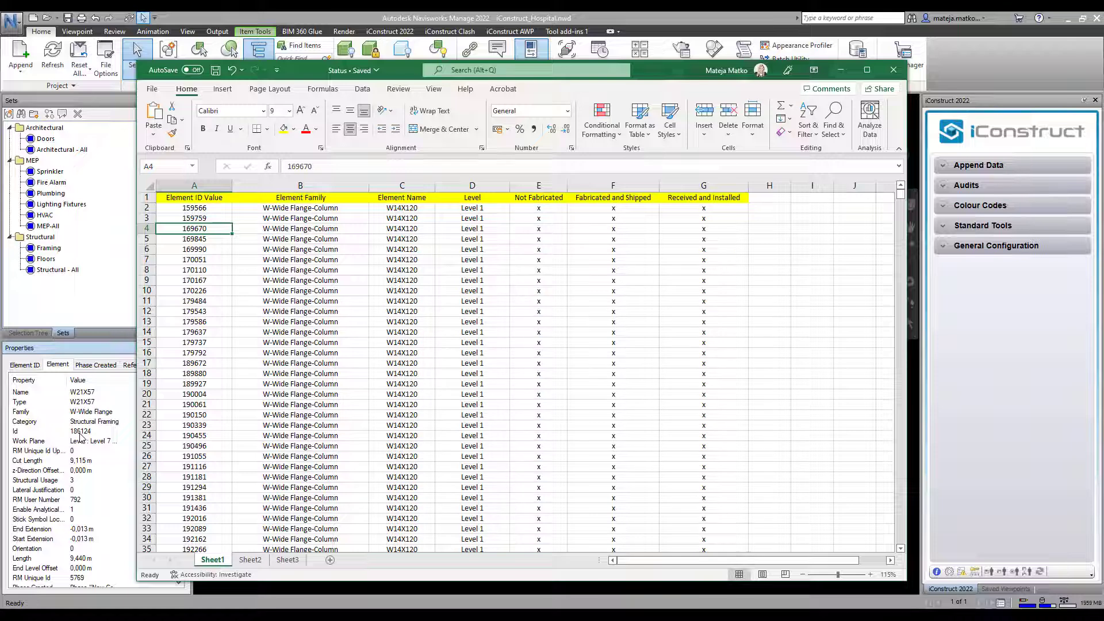
Select the status columns E to G in Status.xlsx, then minimize Excel
drag(539, 186, 685, 183)
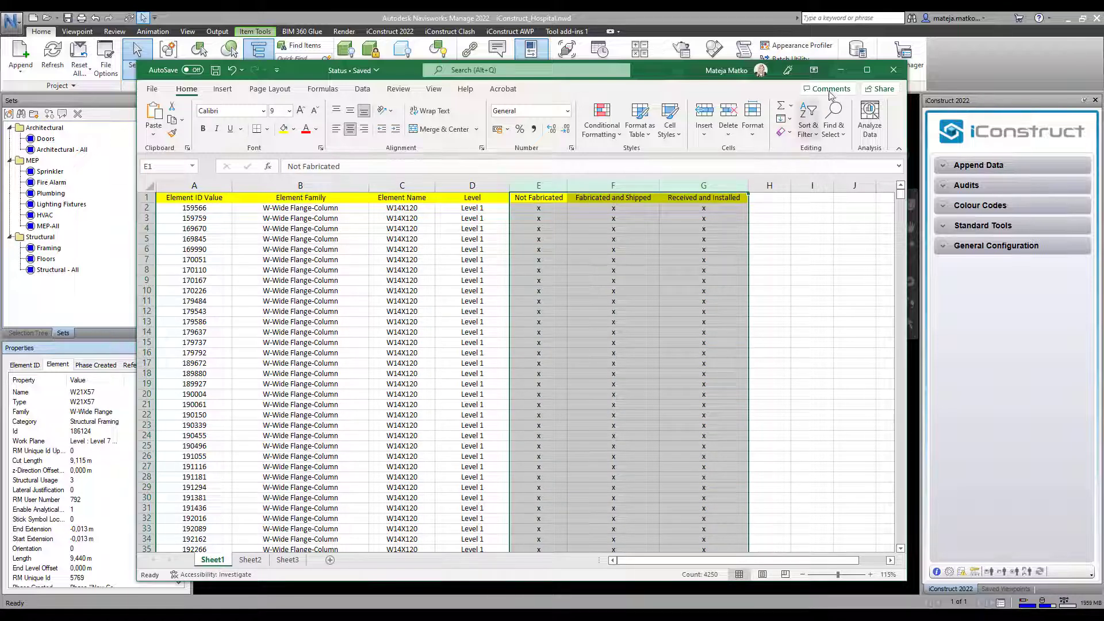
click(841, 69)
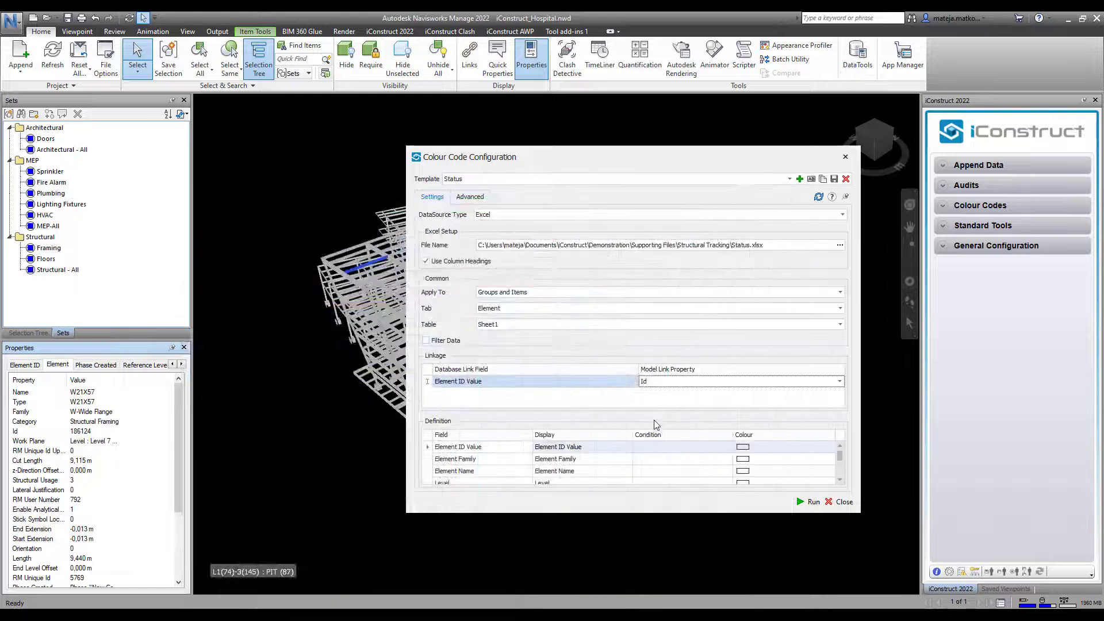
Enlarge the dialog and set Not Fabricated to Not Null with red colour
drag(637, 511, 636, 569)
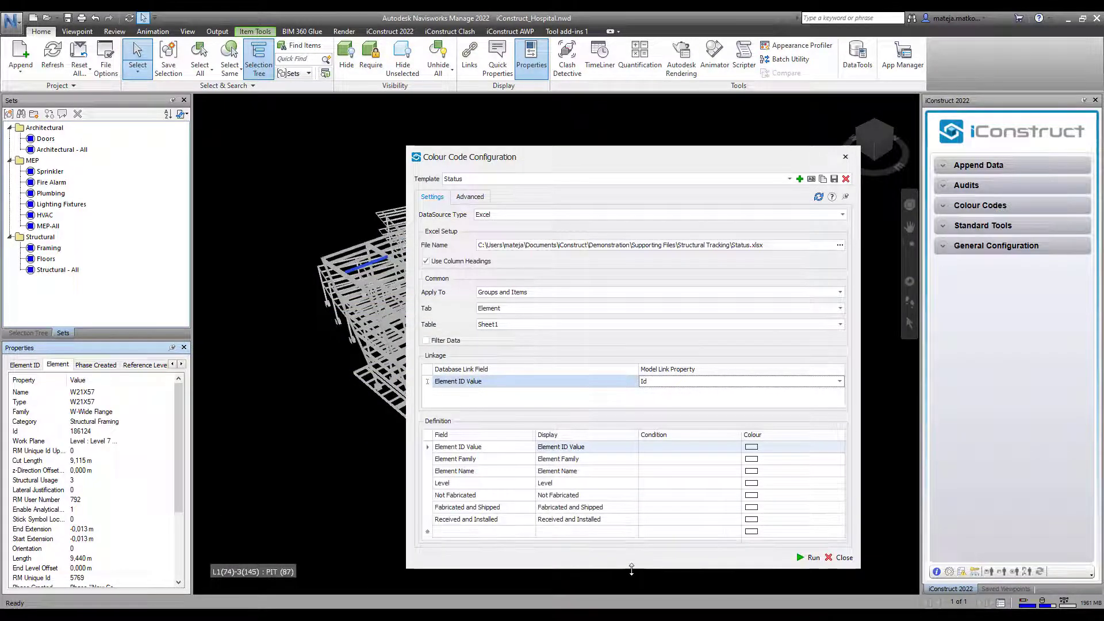
click(694, 494)
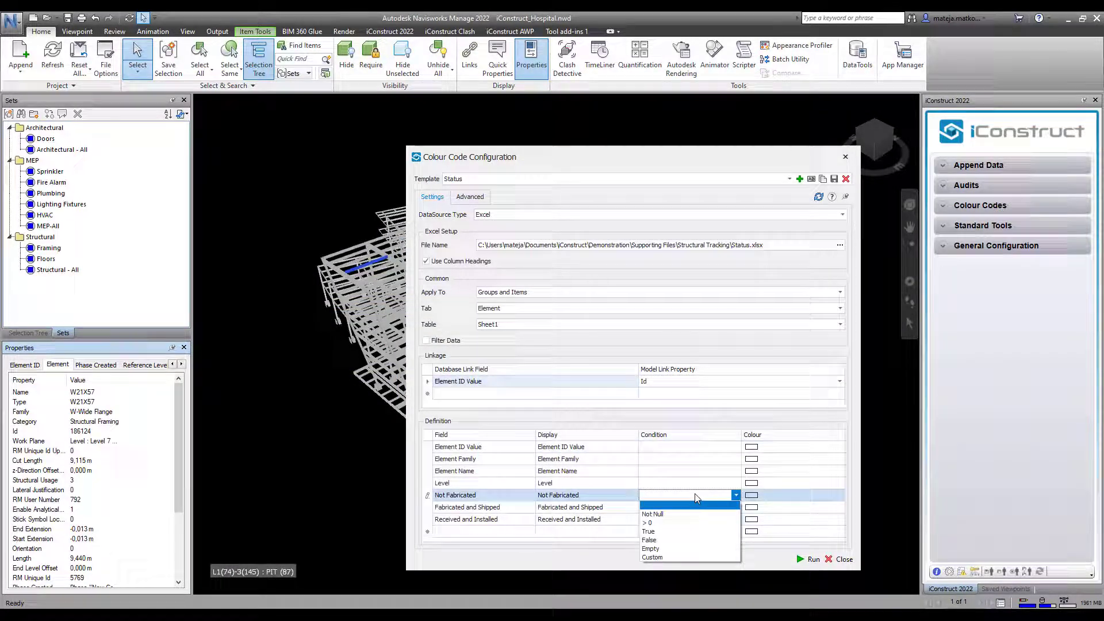
click(719, 514)
click(751, 495)
click(769, 475)
Set Fabricated and Shipped to Not Null with yellow colour
click(724, 508)
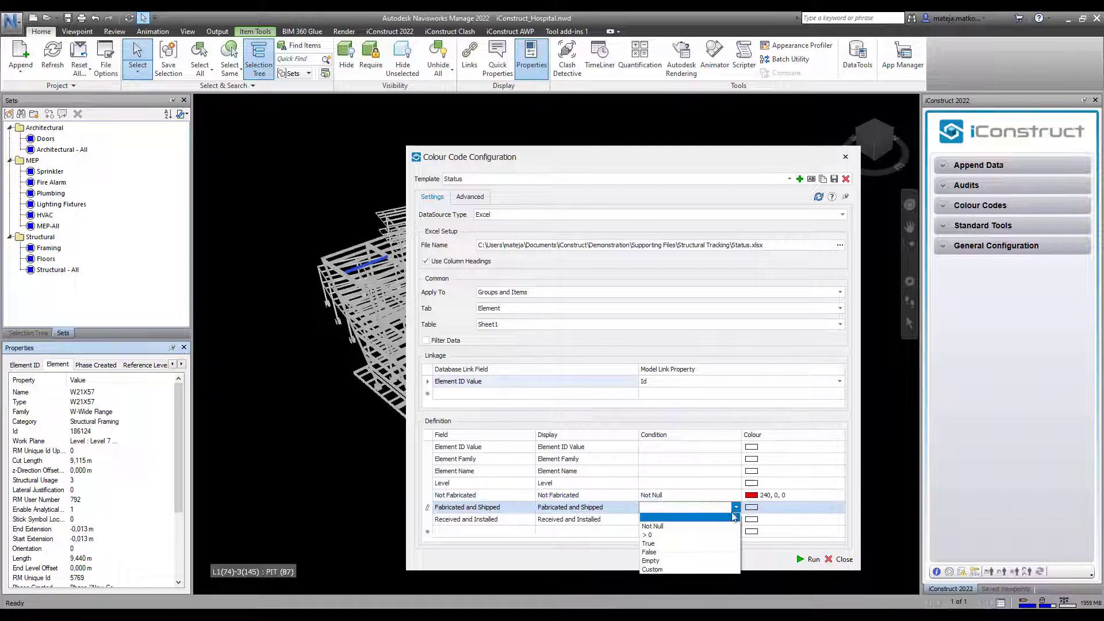
click(718, 521)
click(757, 508)
click(796, 477)
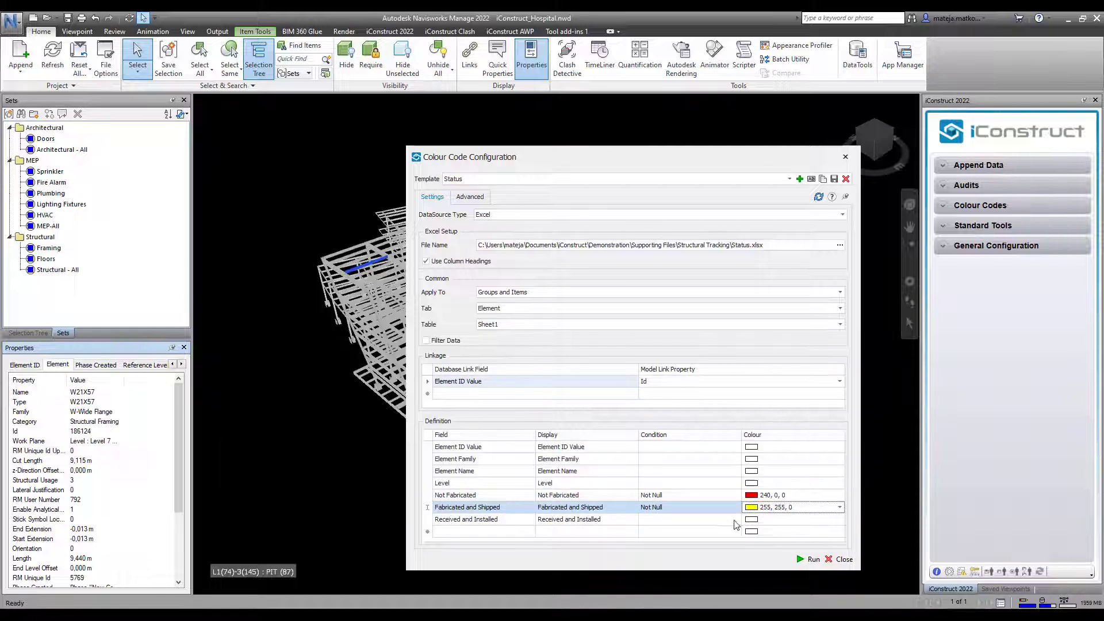
Set Received and Installed to Not Null with green colour and save the Status template
click(718, 519)
click(725, 532)
click(751, 519)
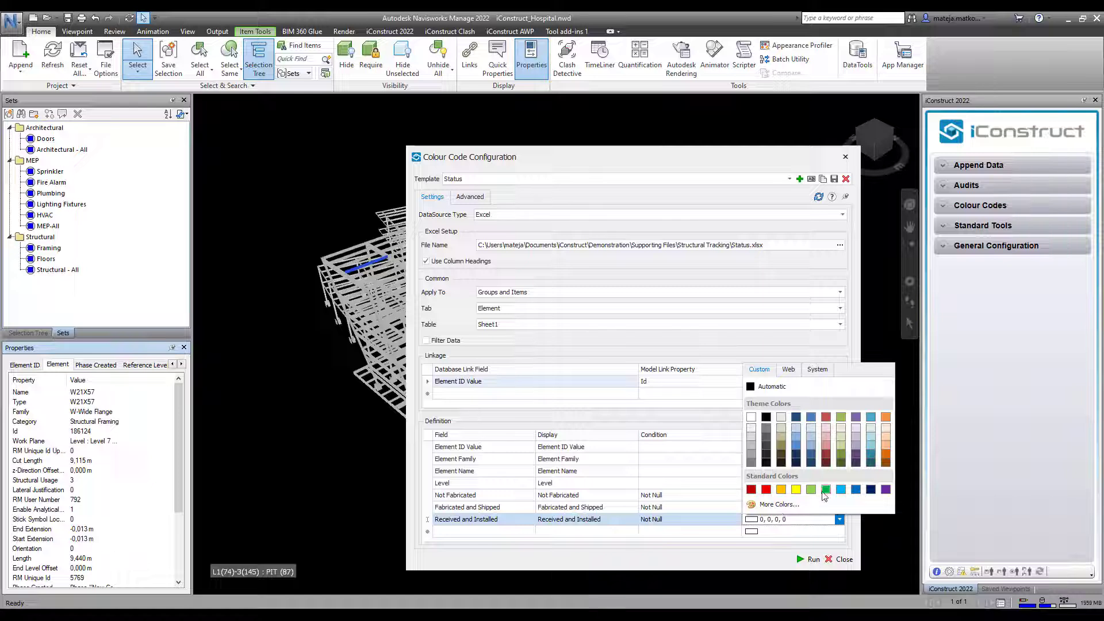
click(826, 489)
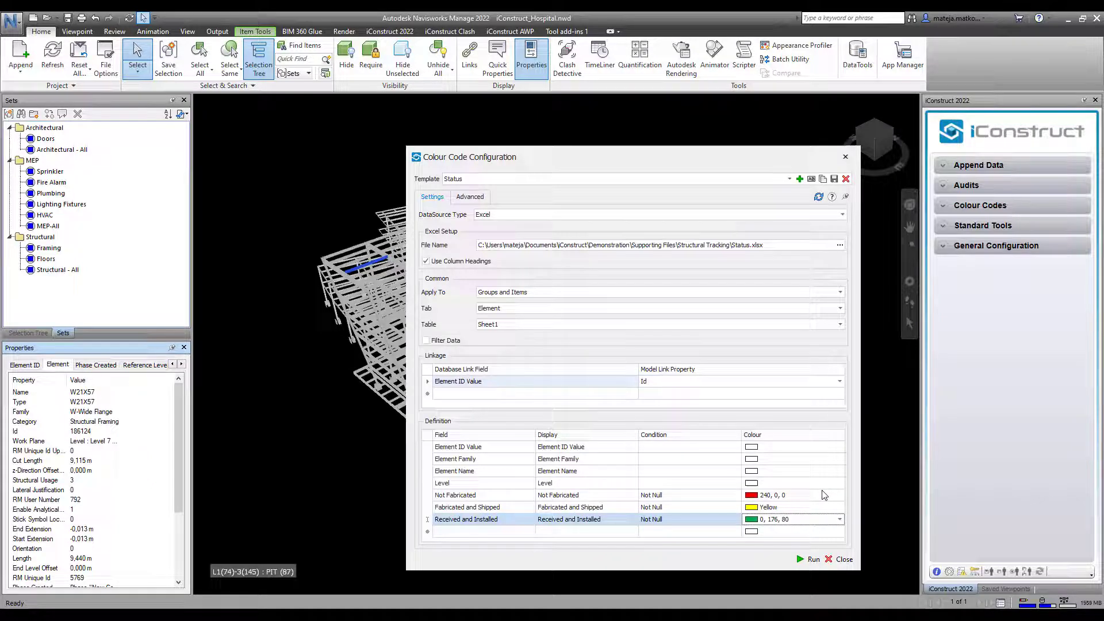
click(835, 181)
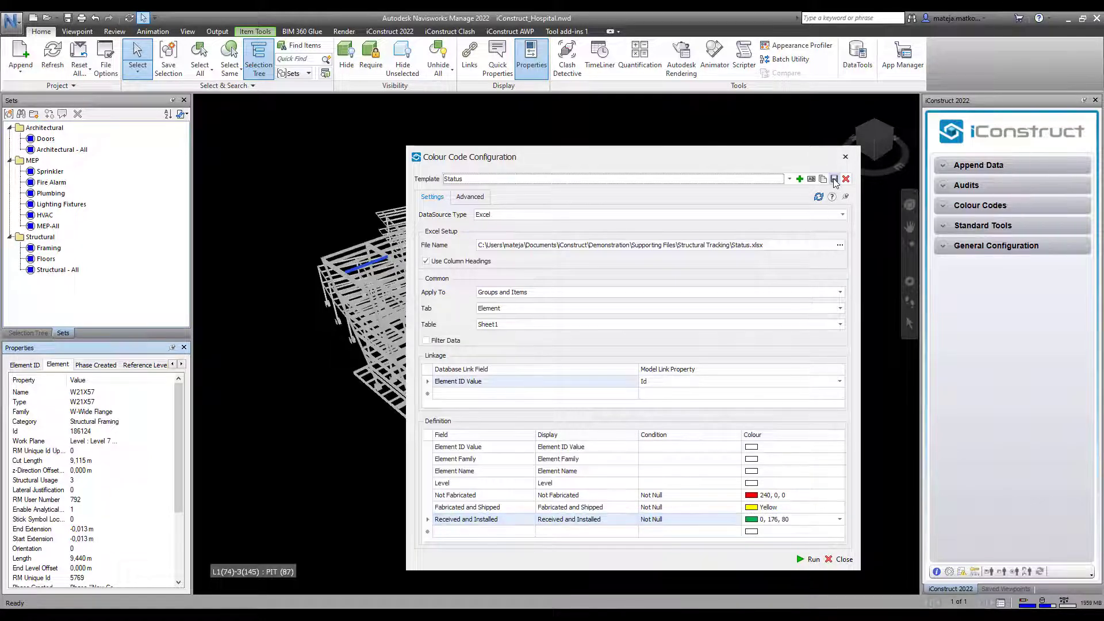
Run the Status colour code on the Framing selection set and close the configuration dialog
click(49, 247)
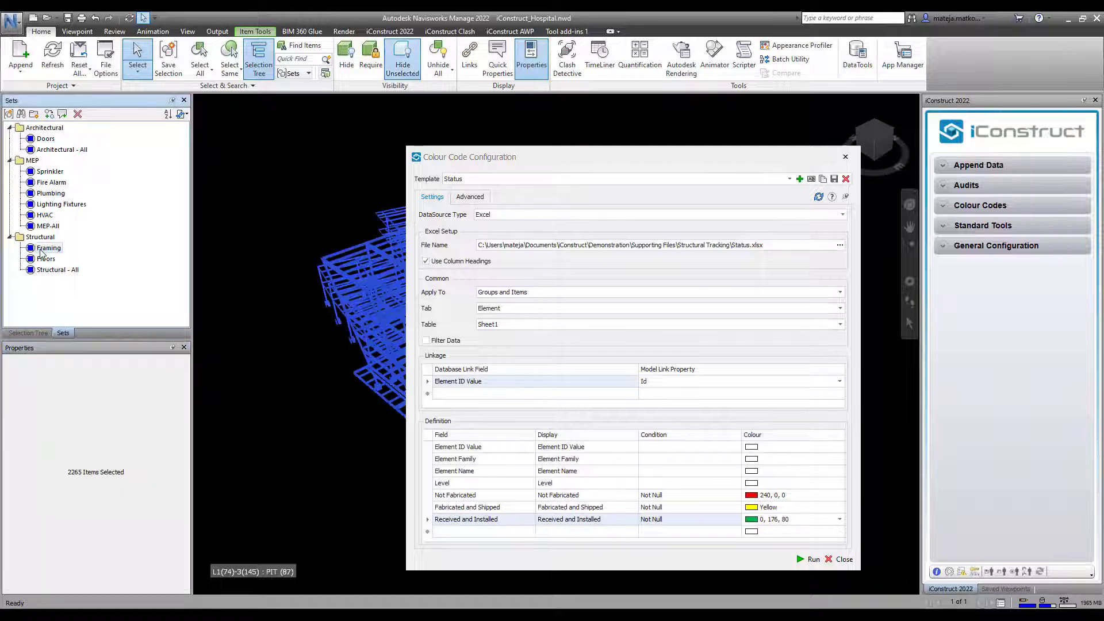
click(802, 560)
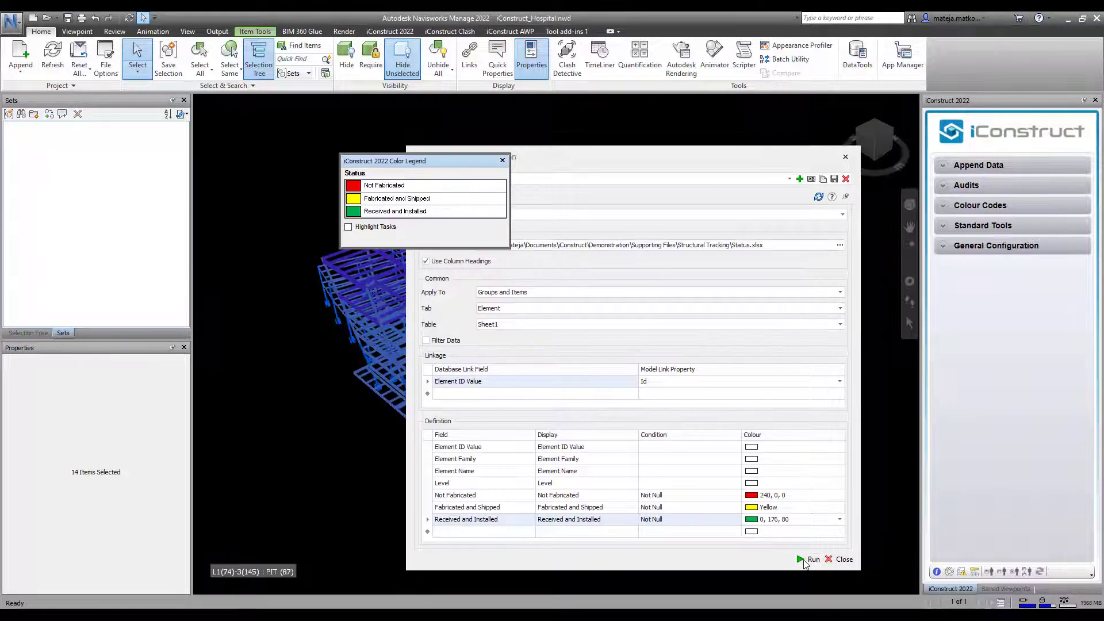
click(830, 559)
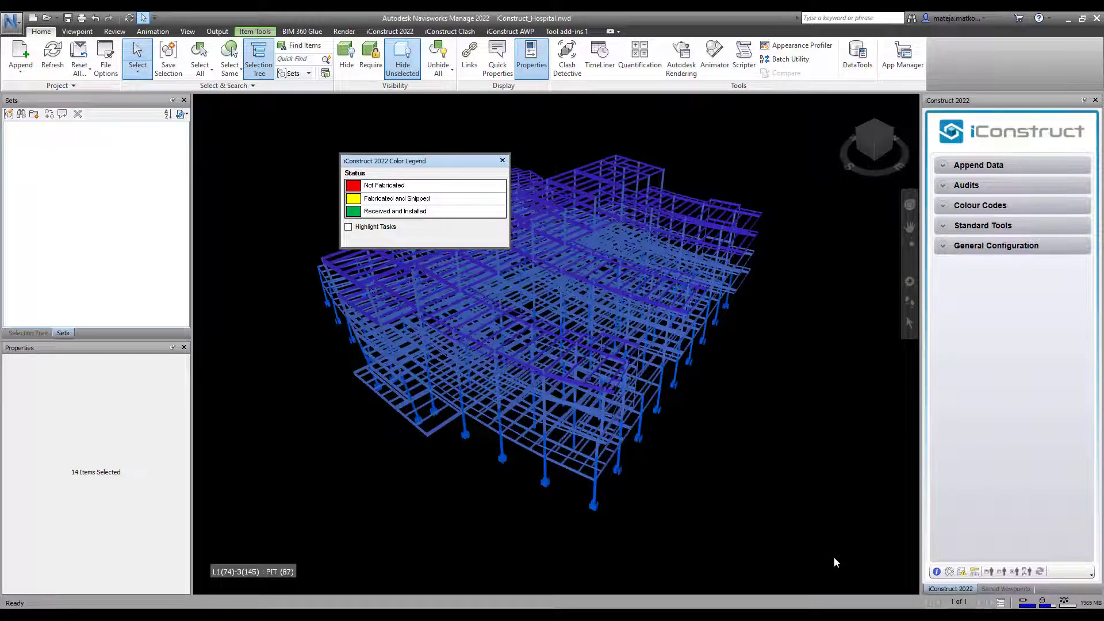